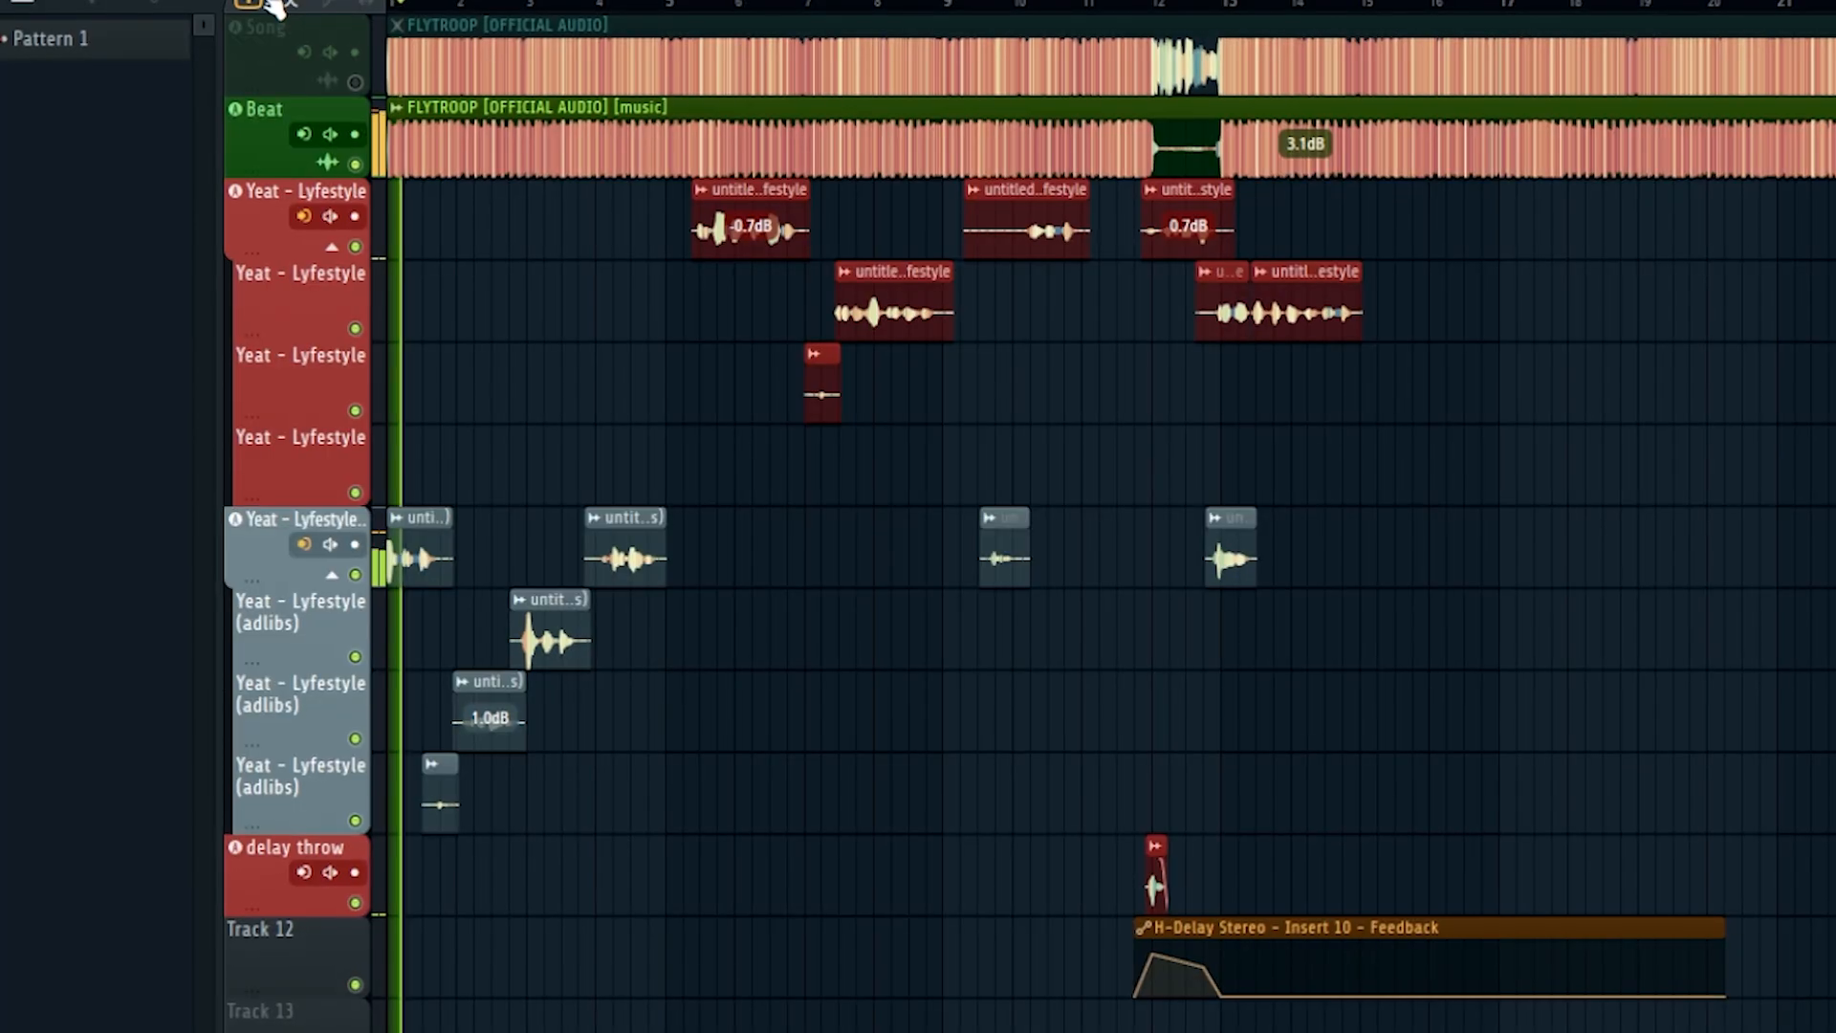
Play the arrangement from the start and bring up the Yeat - Lyfestyle (adlibs) track's effect chain in the mixer.
key("space")
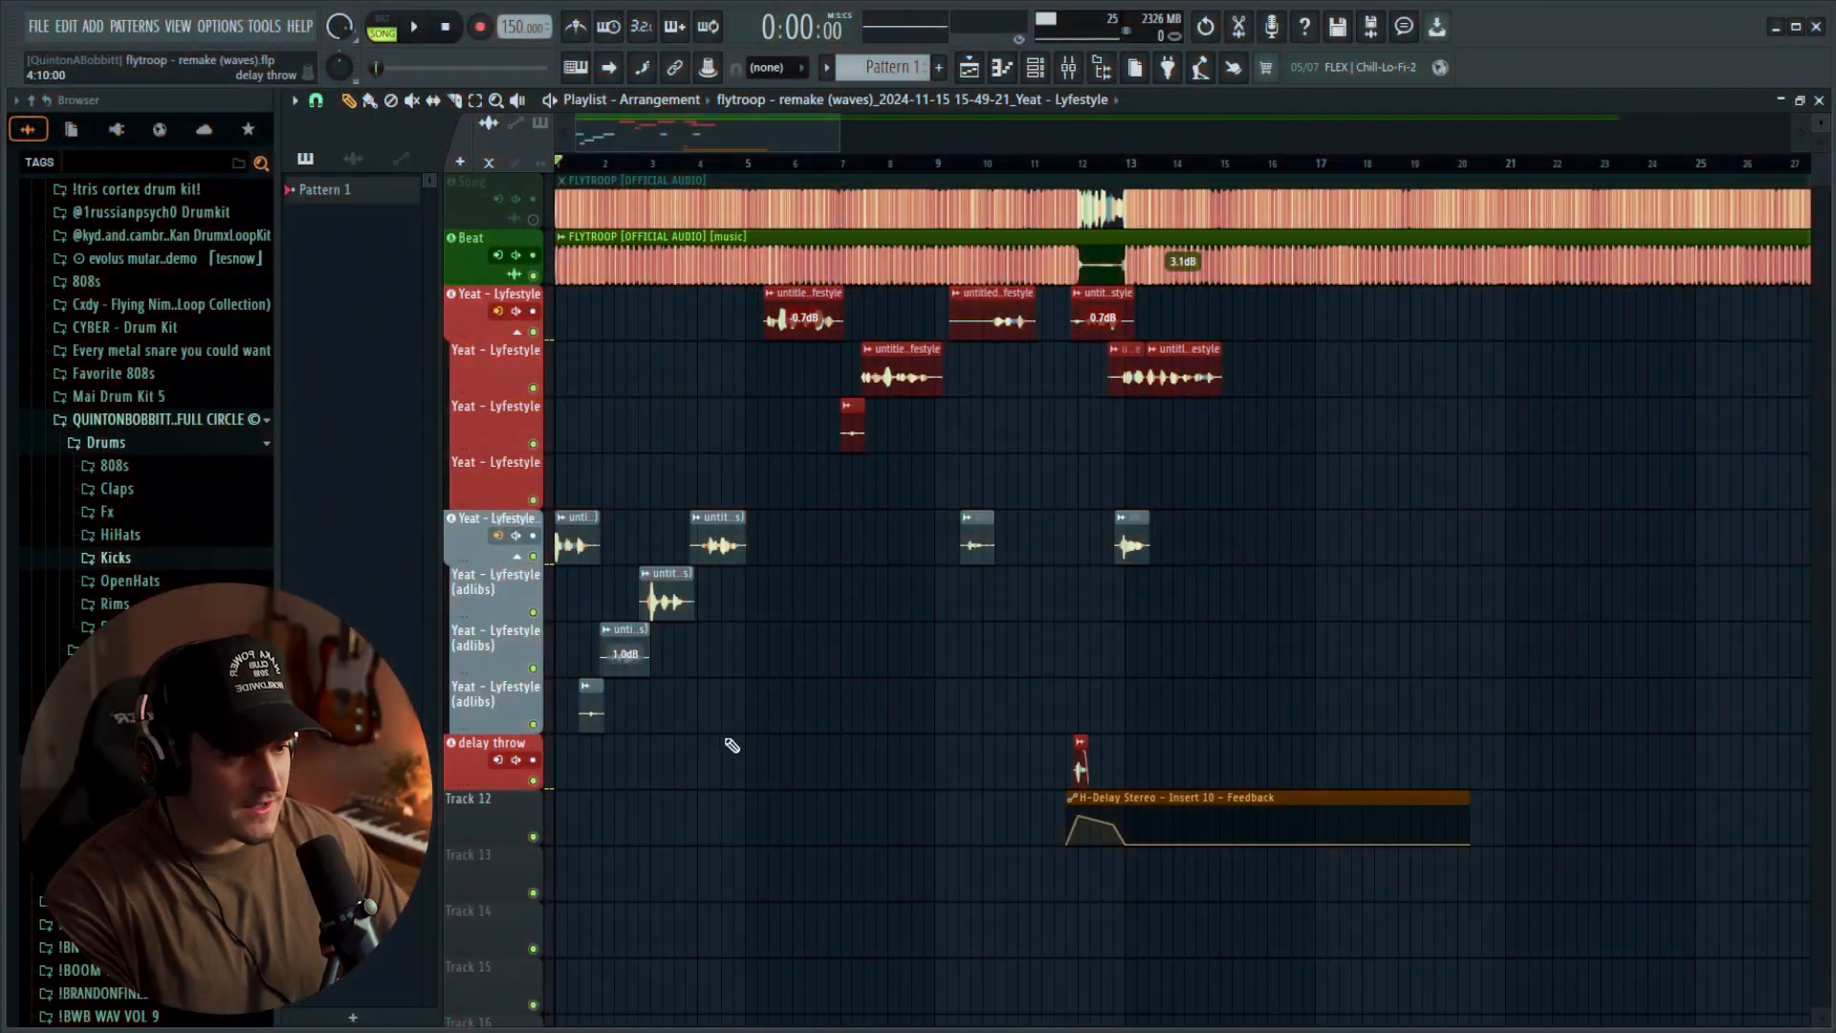
left_click_drag(769, 801, 560, 534)
left_click(845, 756, "ctrl")
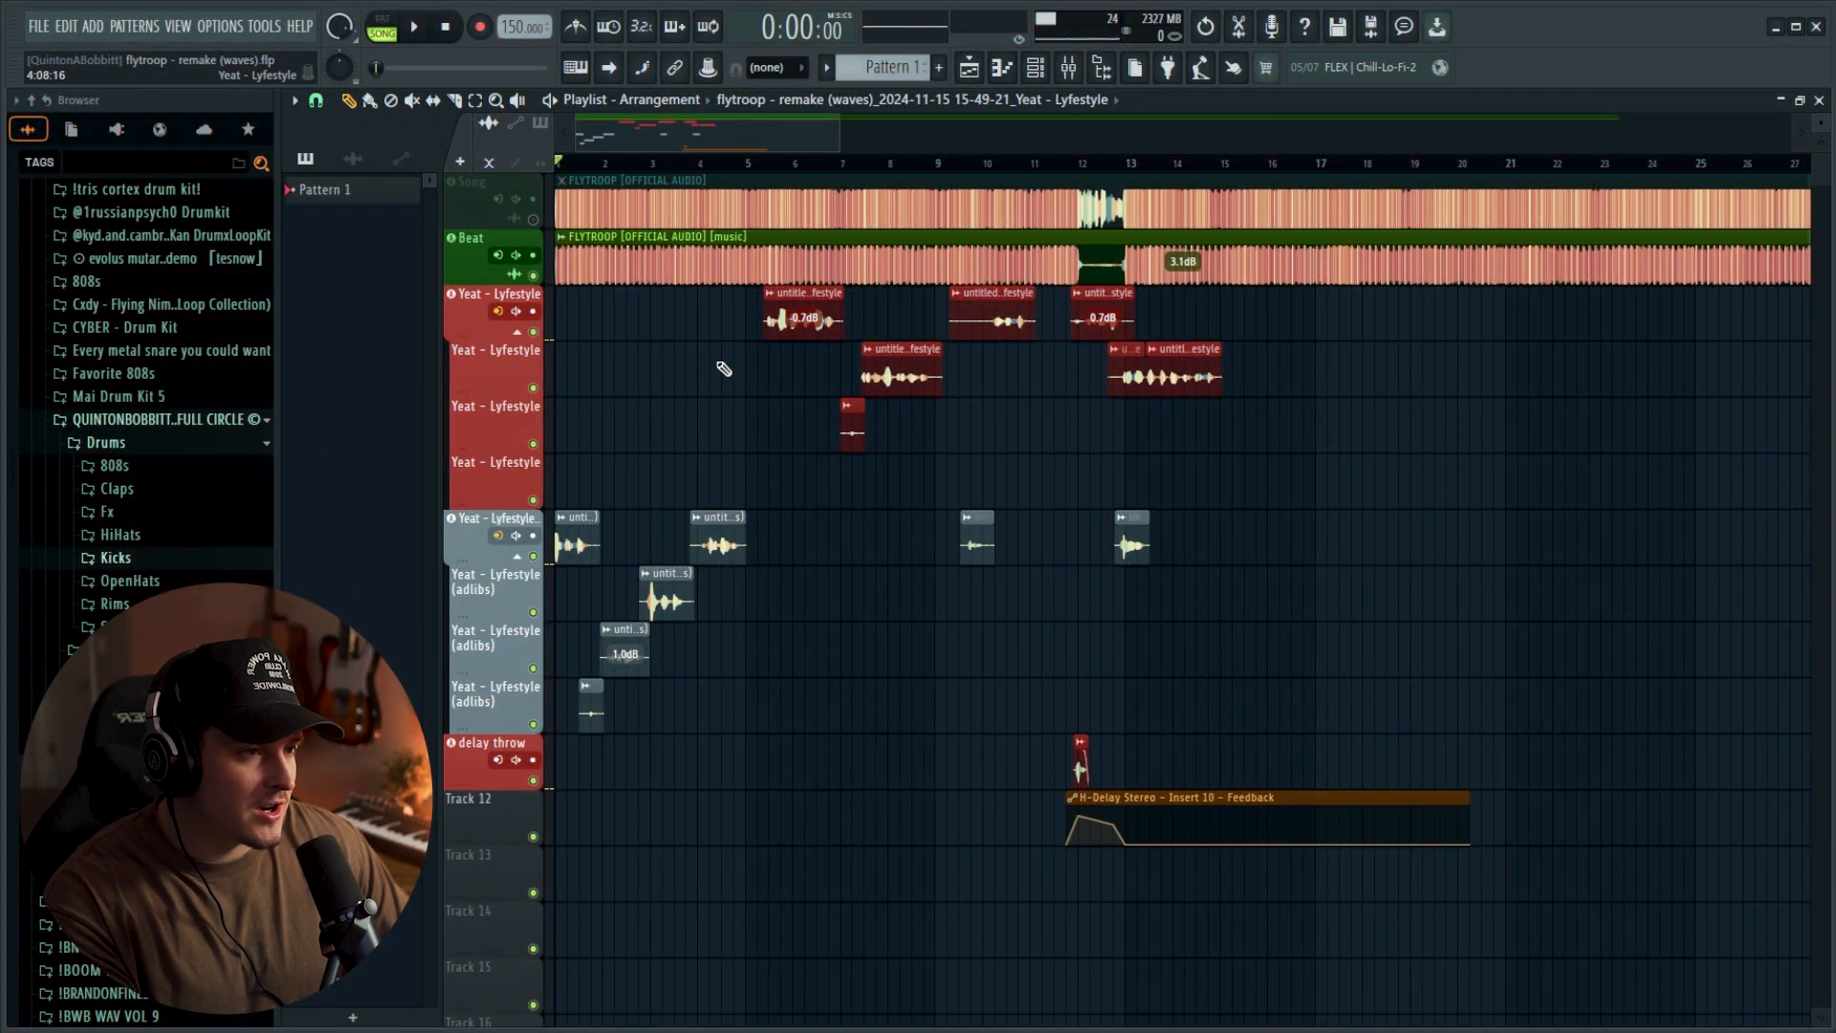
key("F9")
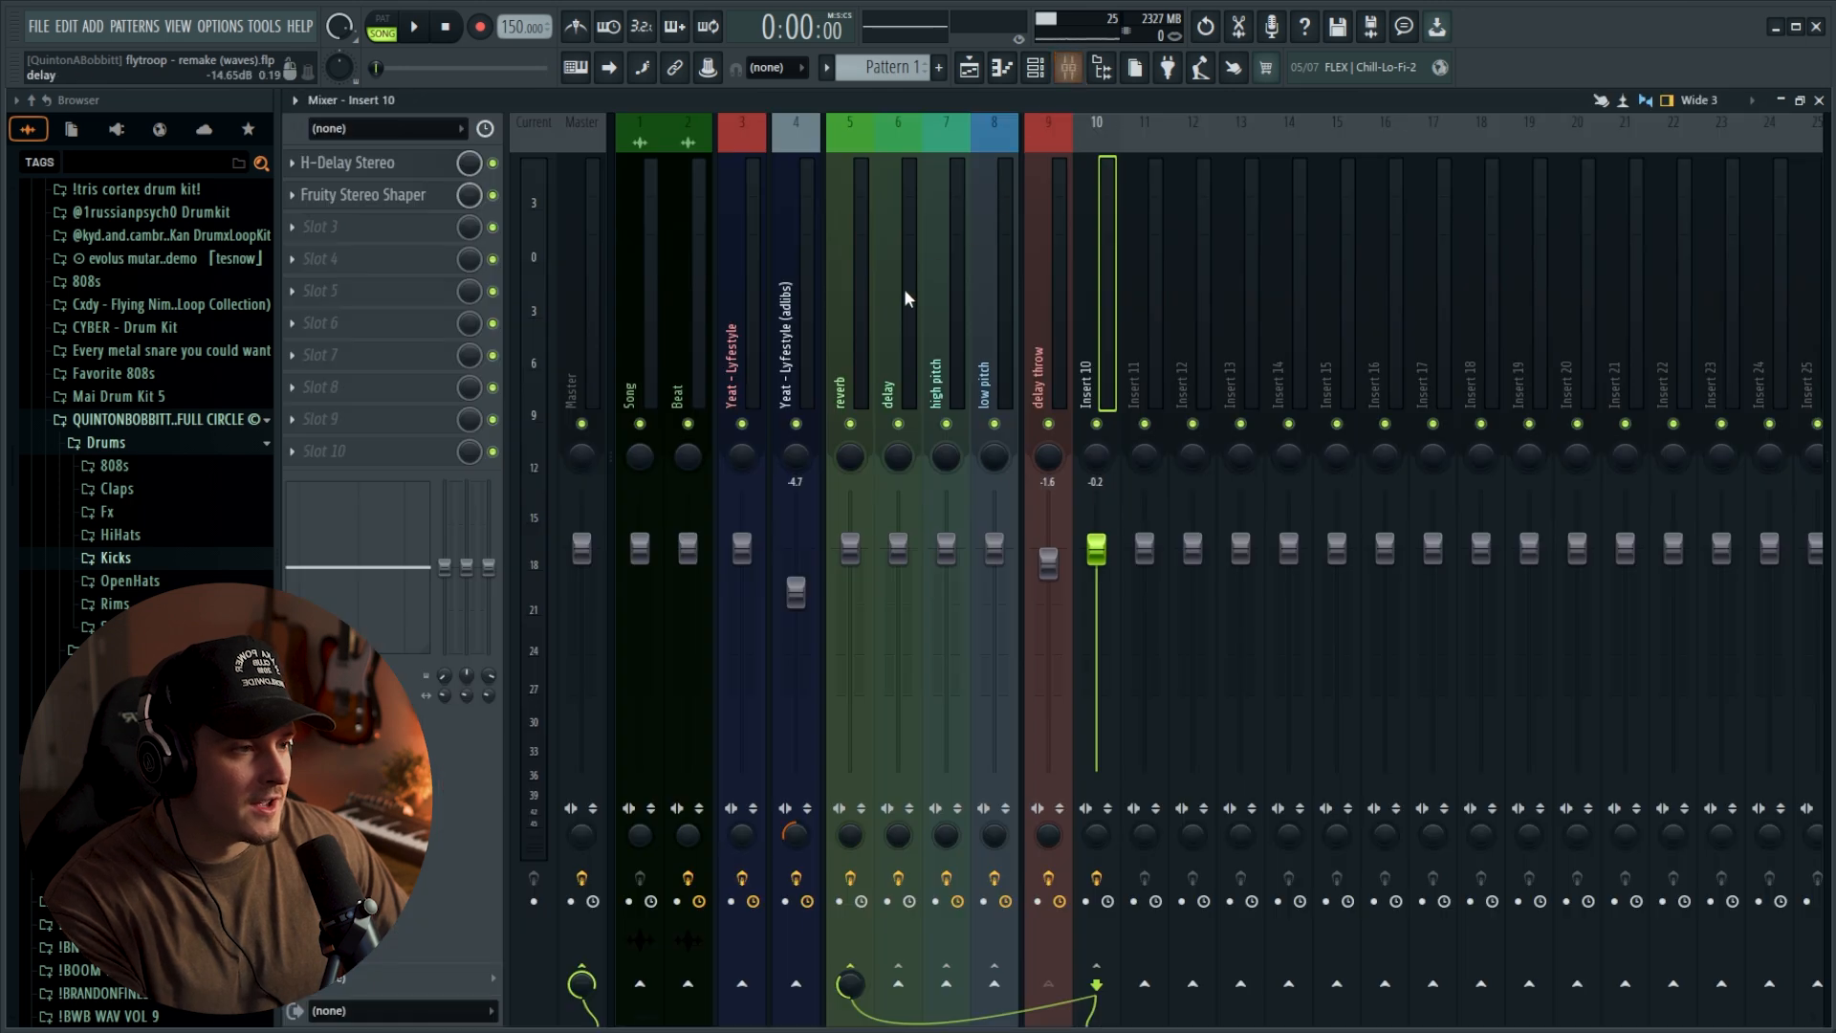
left_click(798, 374)
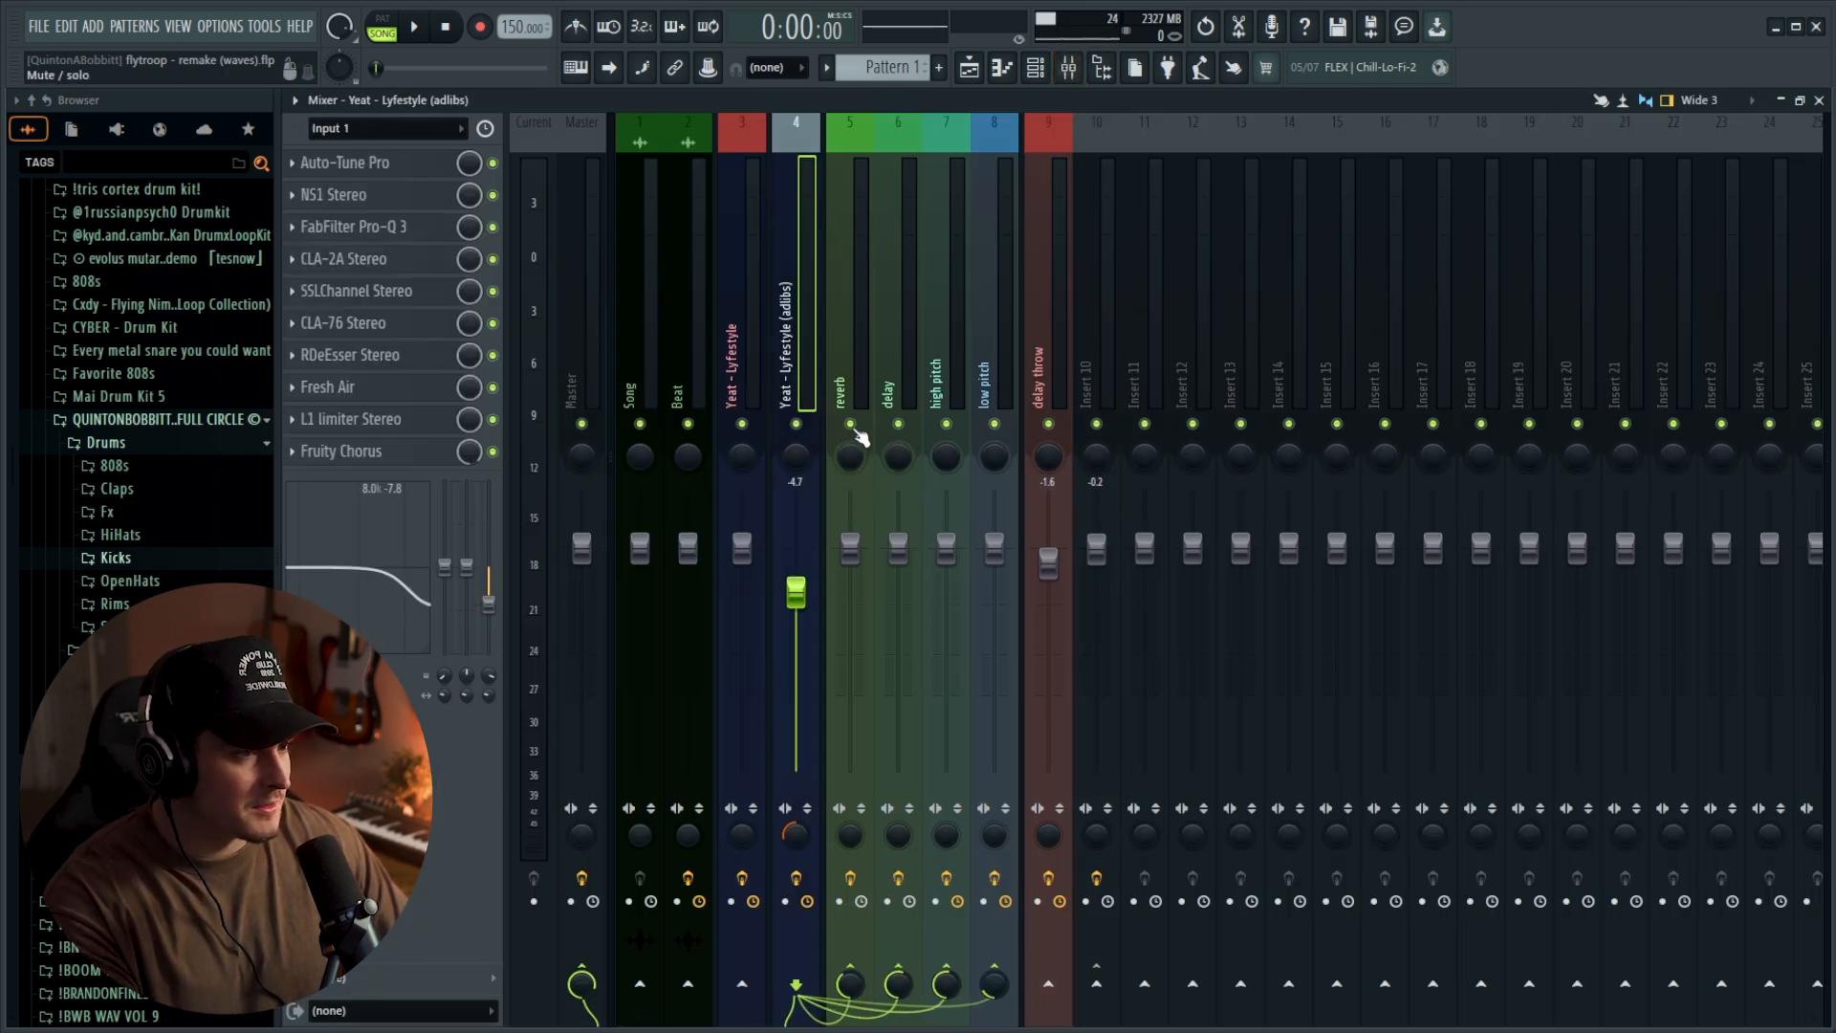
Audition the adlibs in the arrangement with the reverb, delay, high pitch and low pitch mixer tracks muted.
left_click(969, 71)
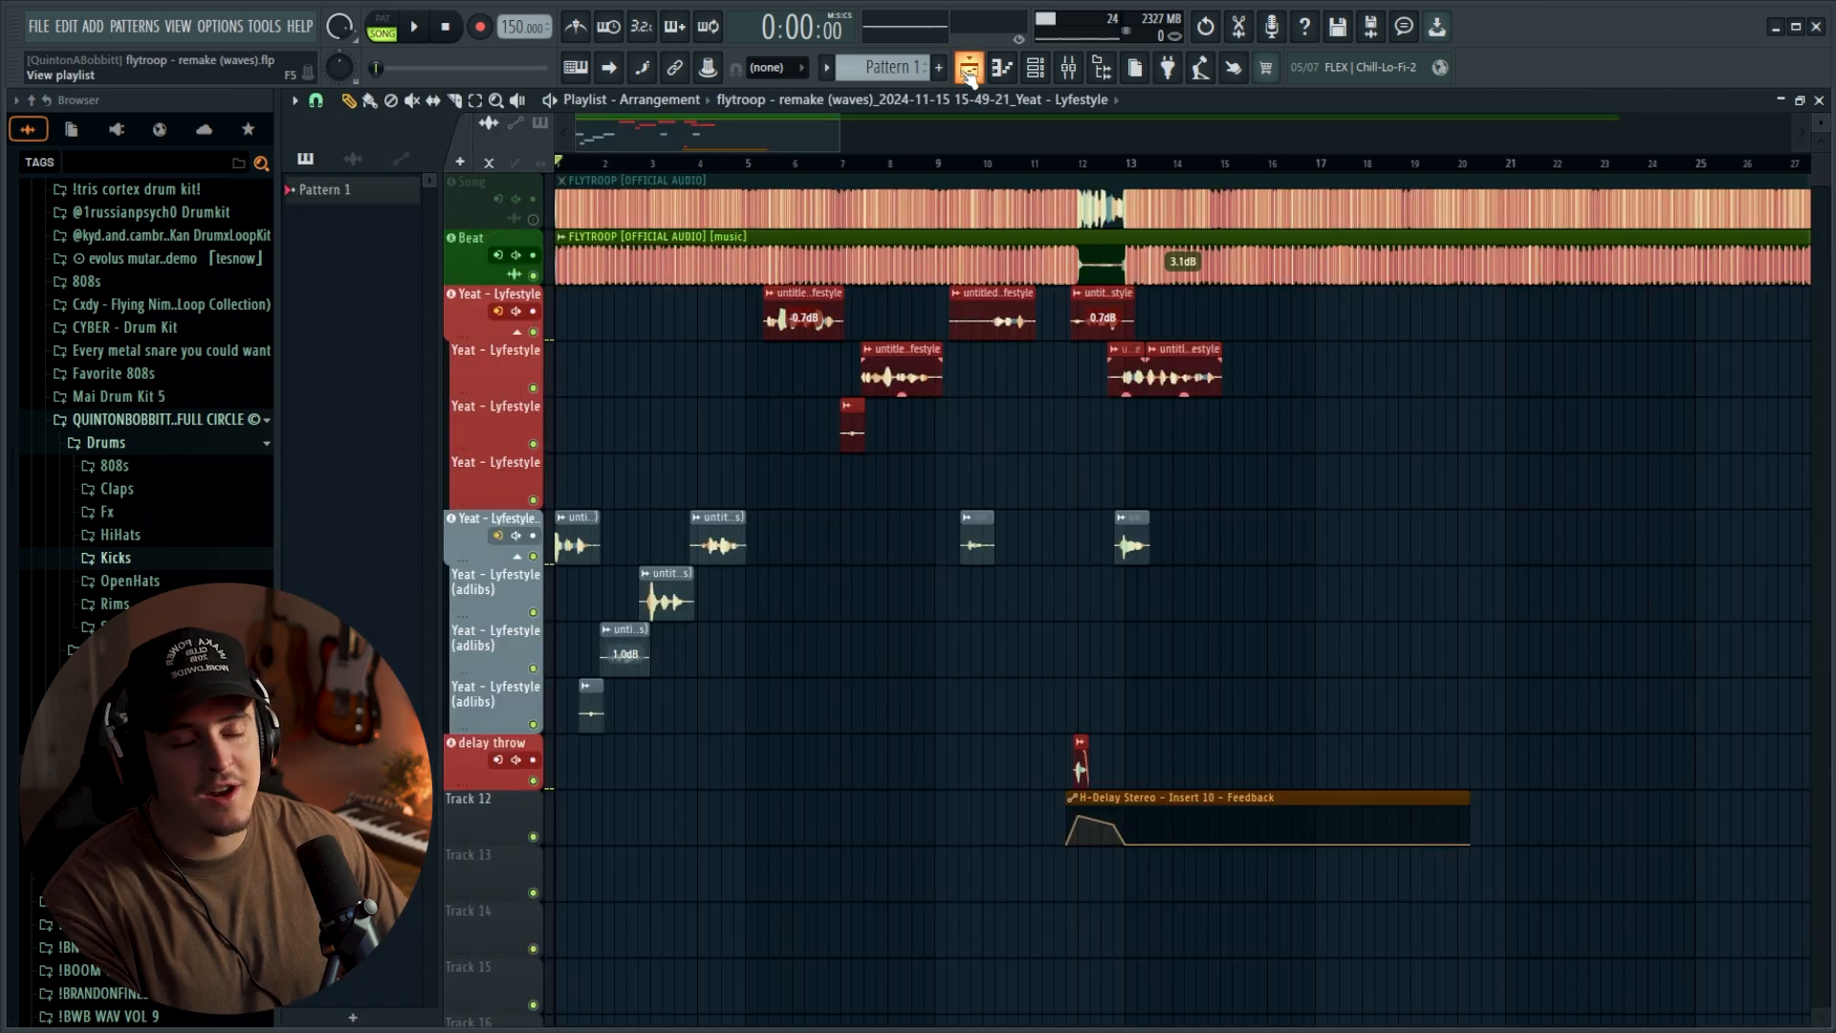
key("space")
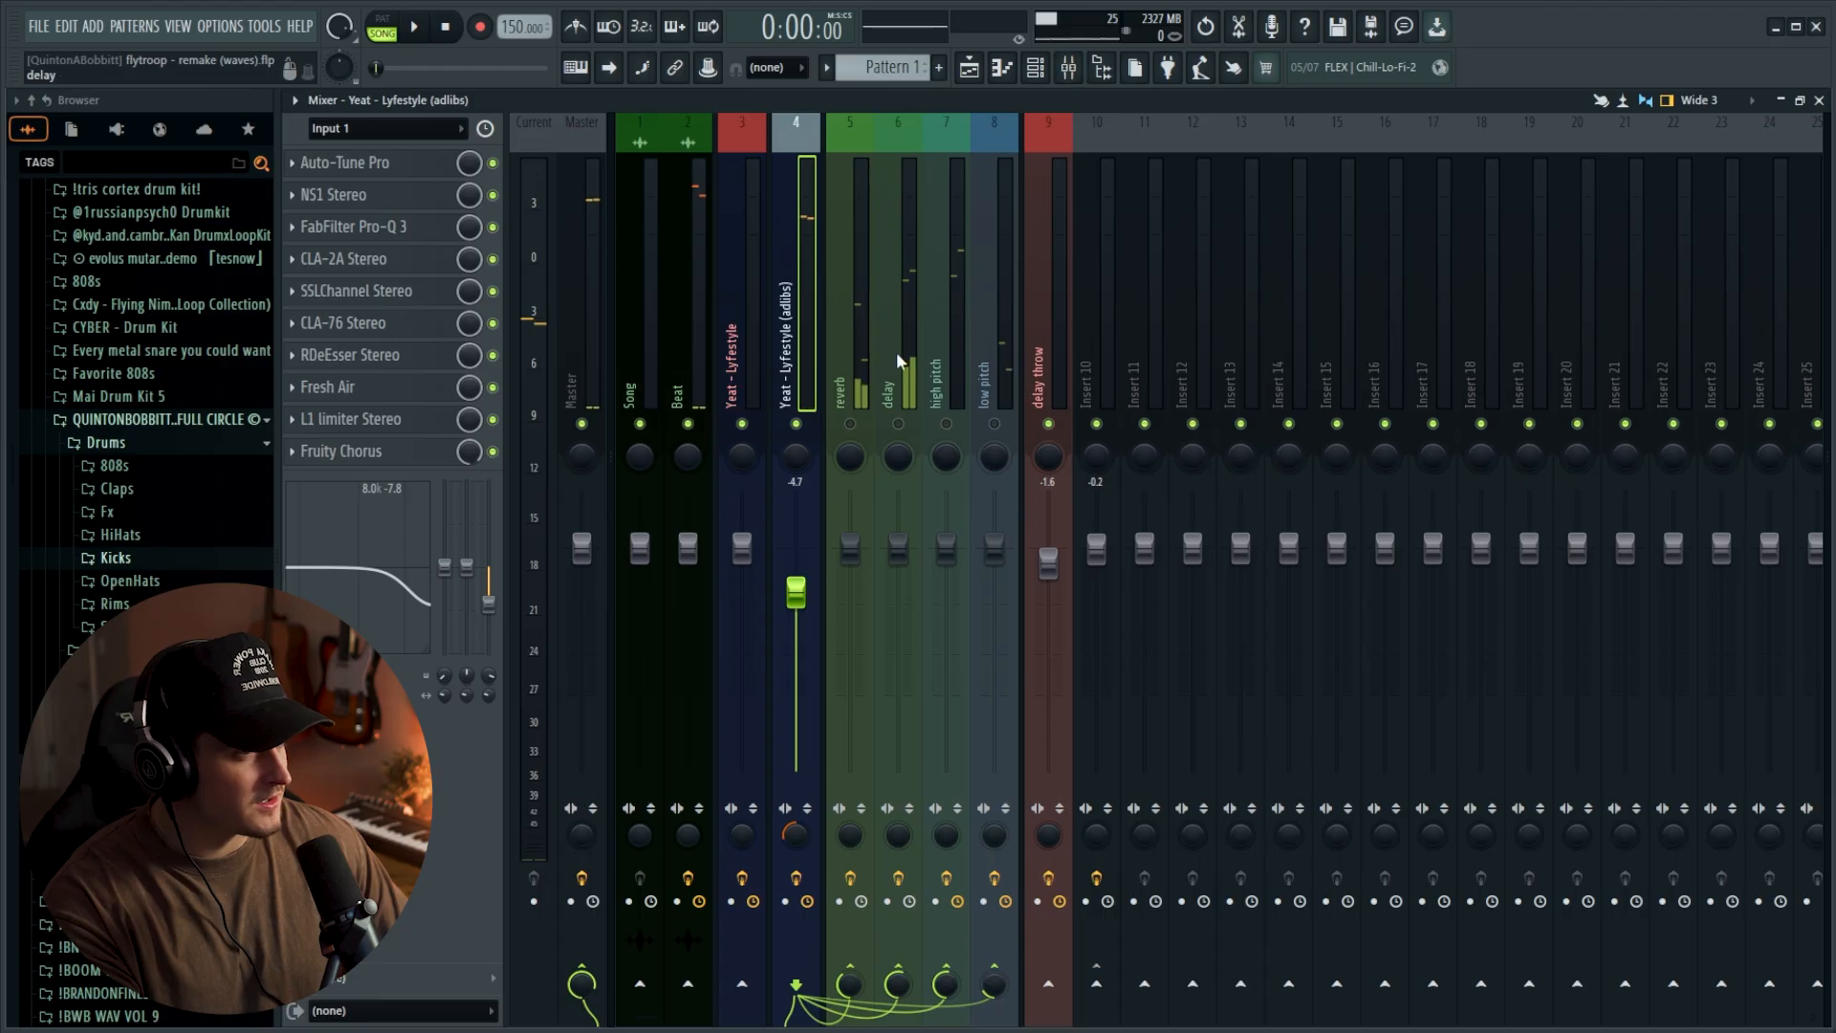
left_click(970, 71)
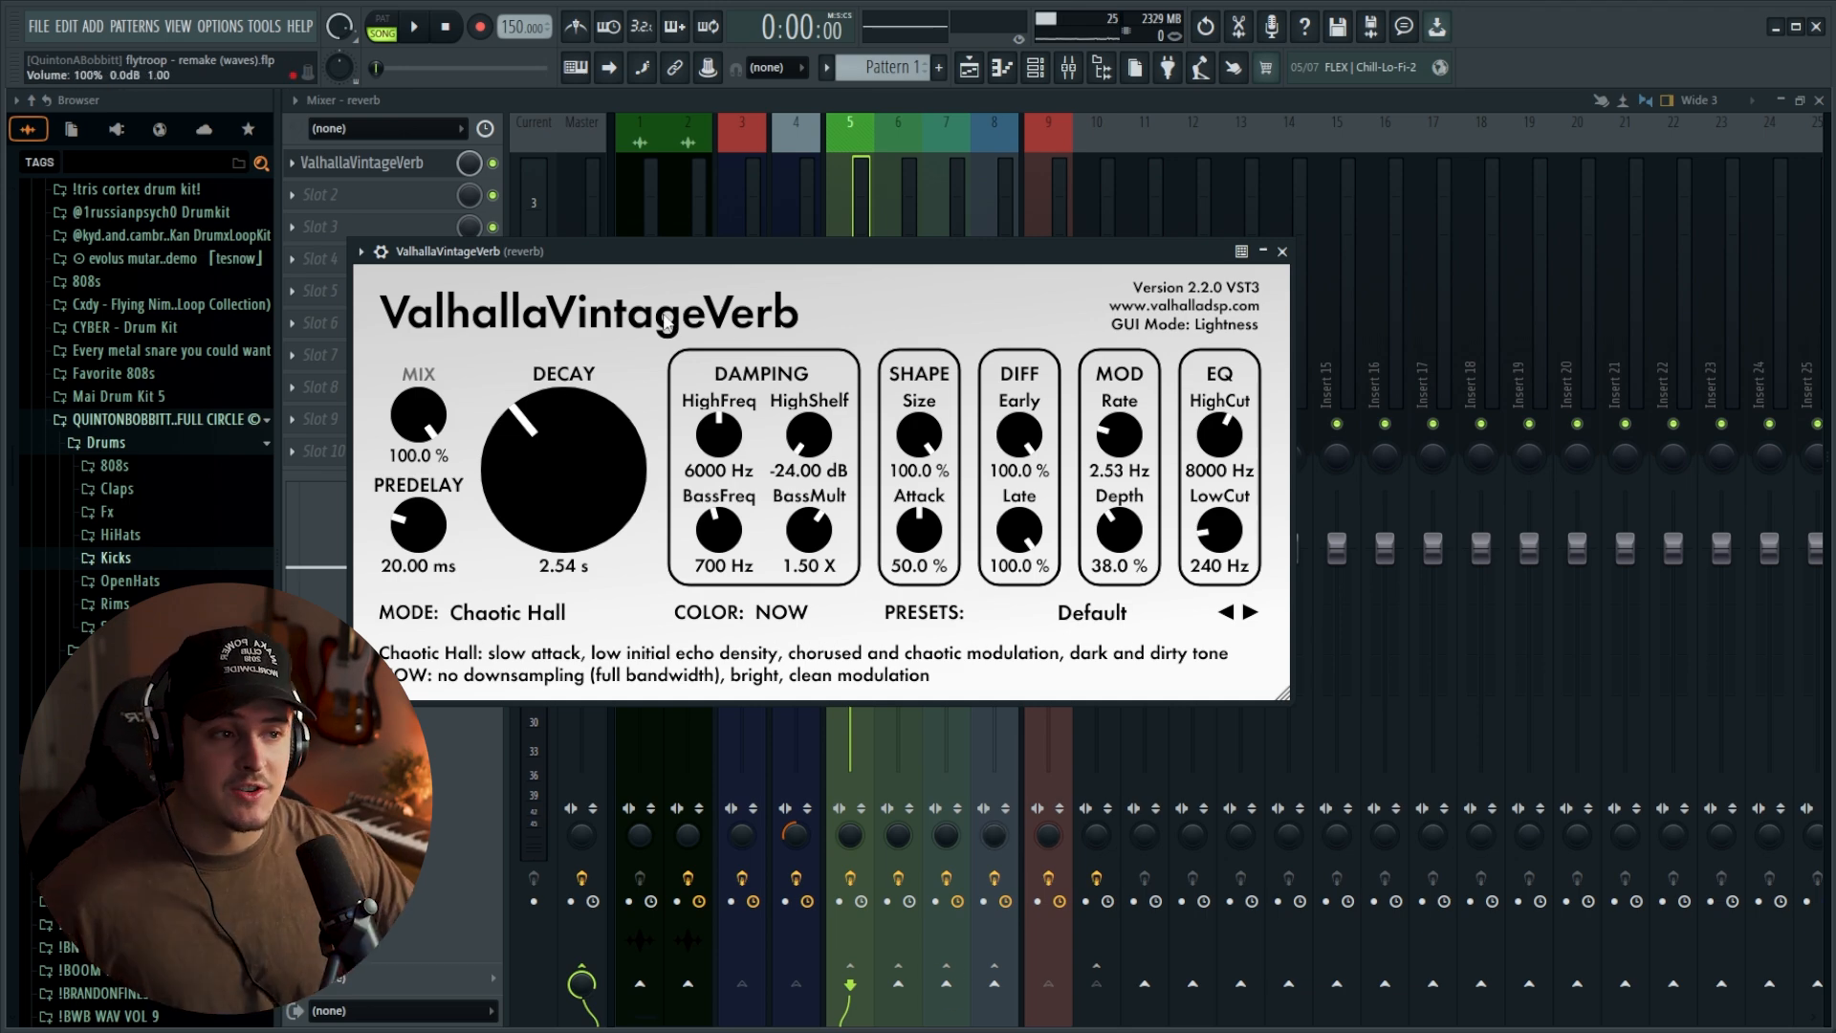
Switch to the browser's Delay & Reverb Time Calculator and set its BPM to 150.
left_click_drag(622, 258, 642, 253)
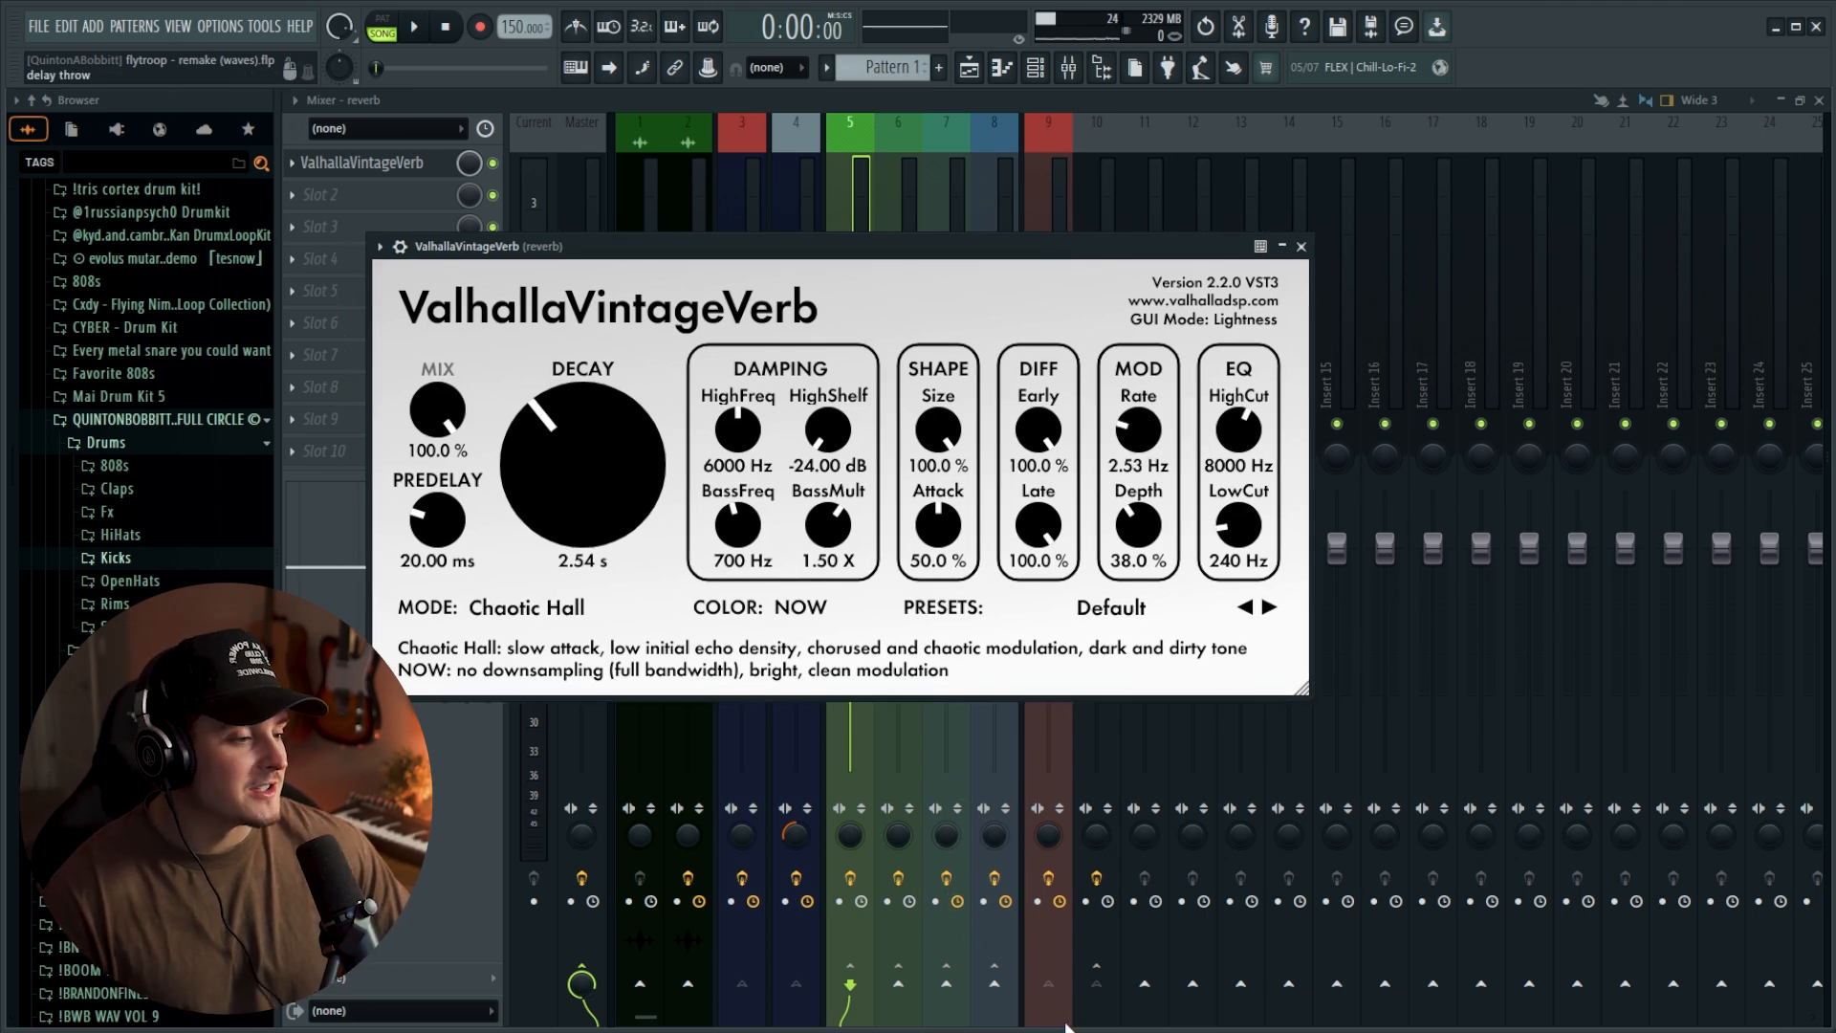
key("alt+Tab")
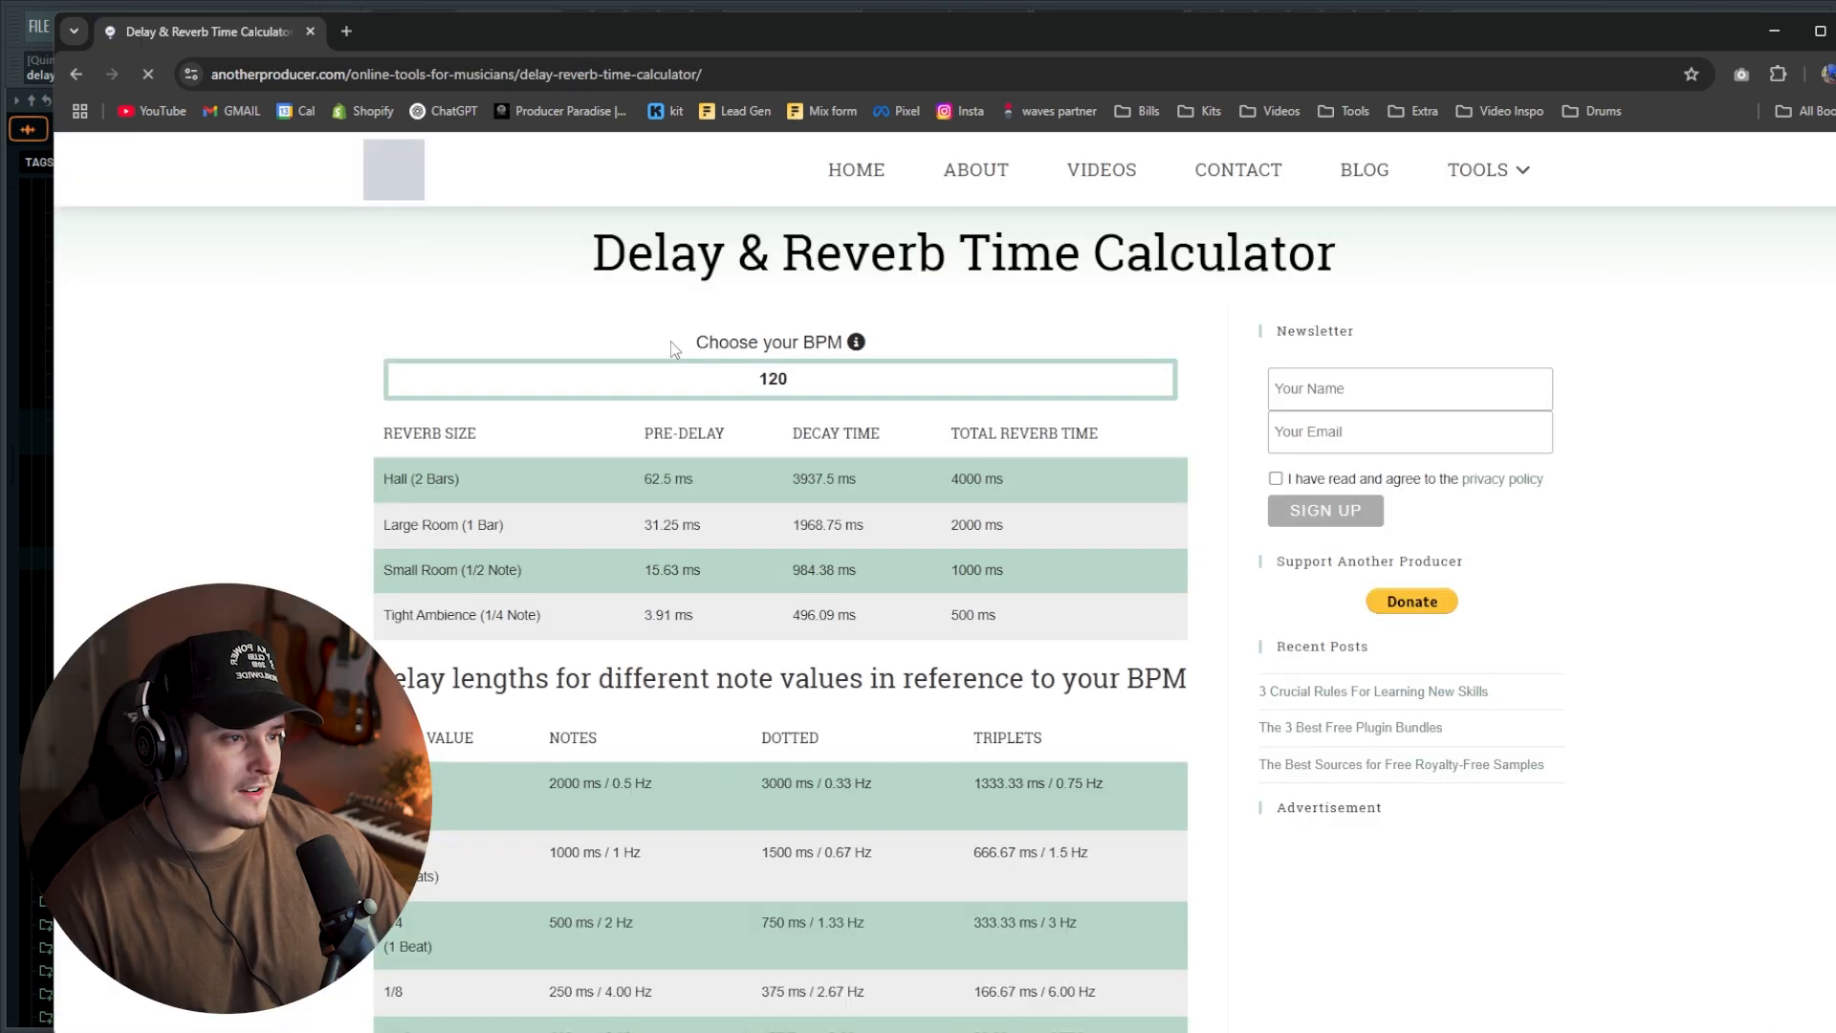
key("alt+Tab")
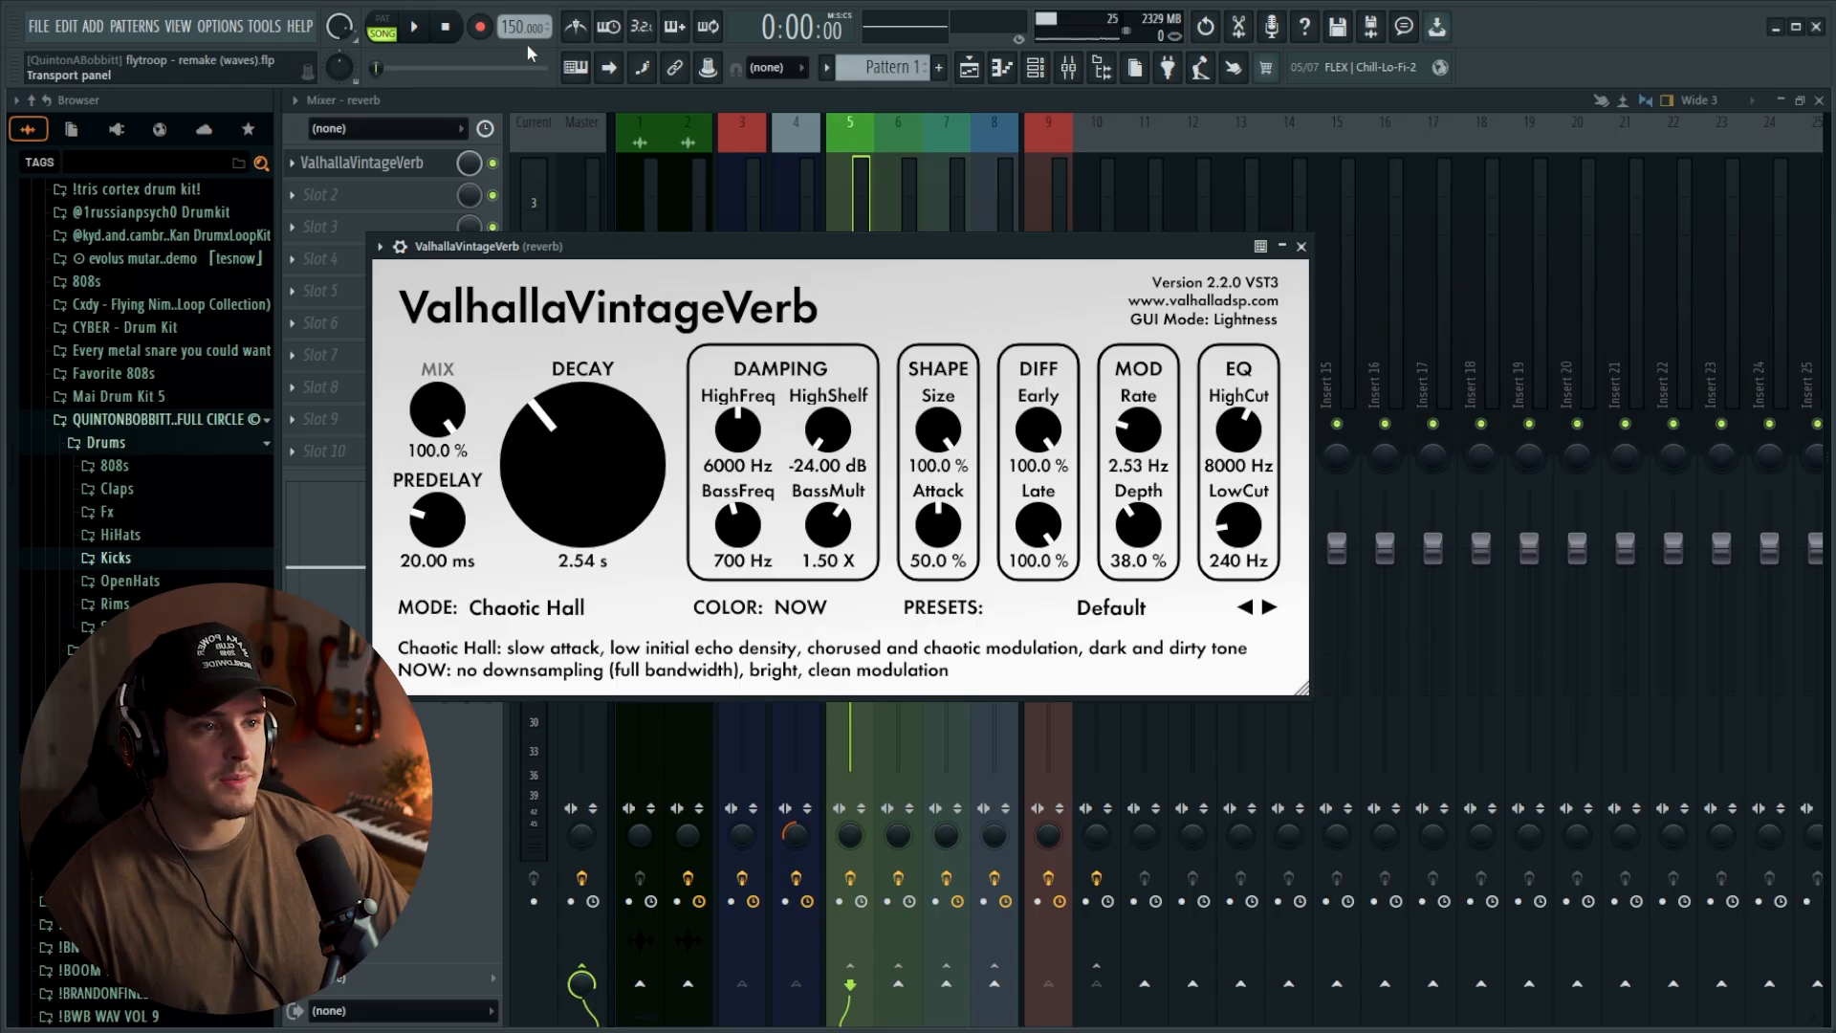
key("alt+Tab")
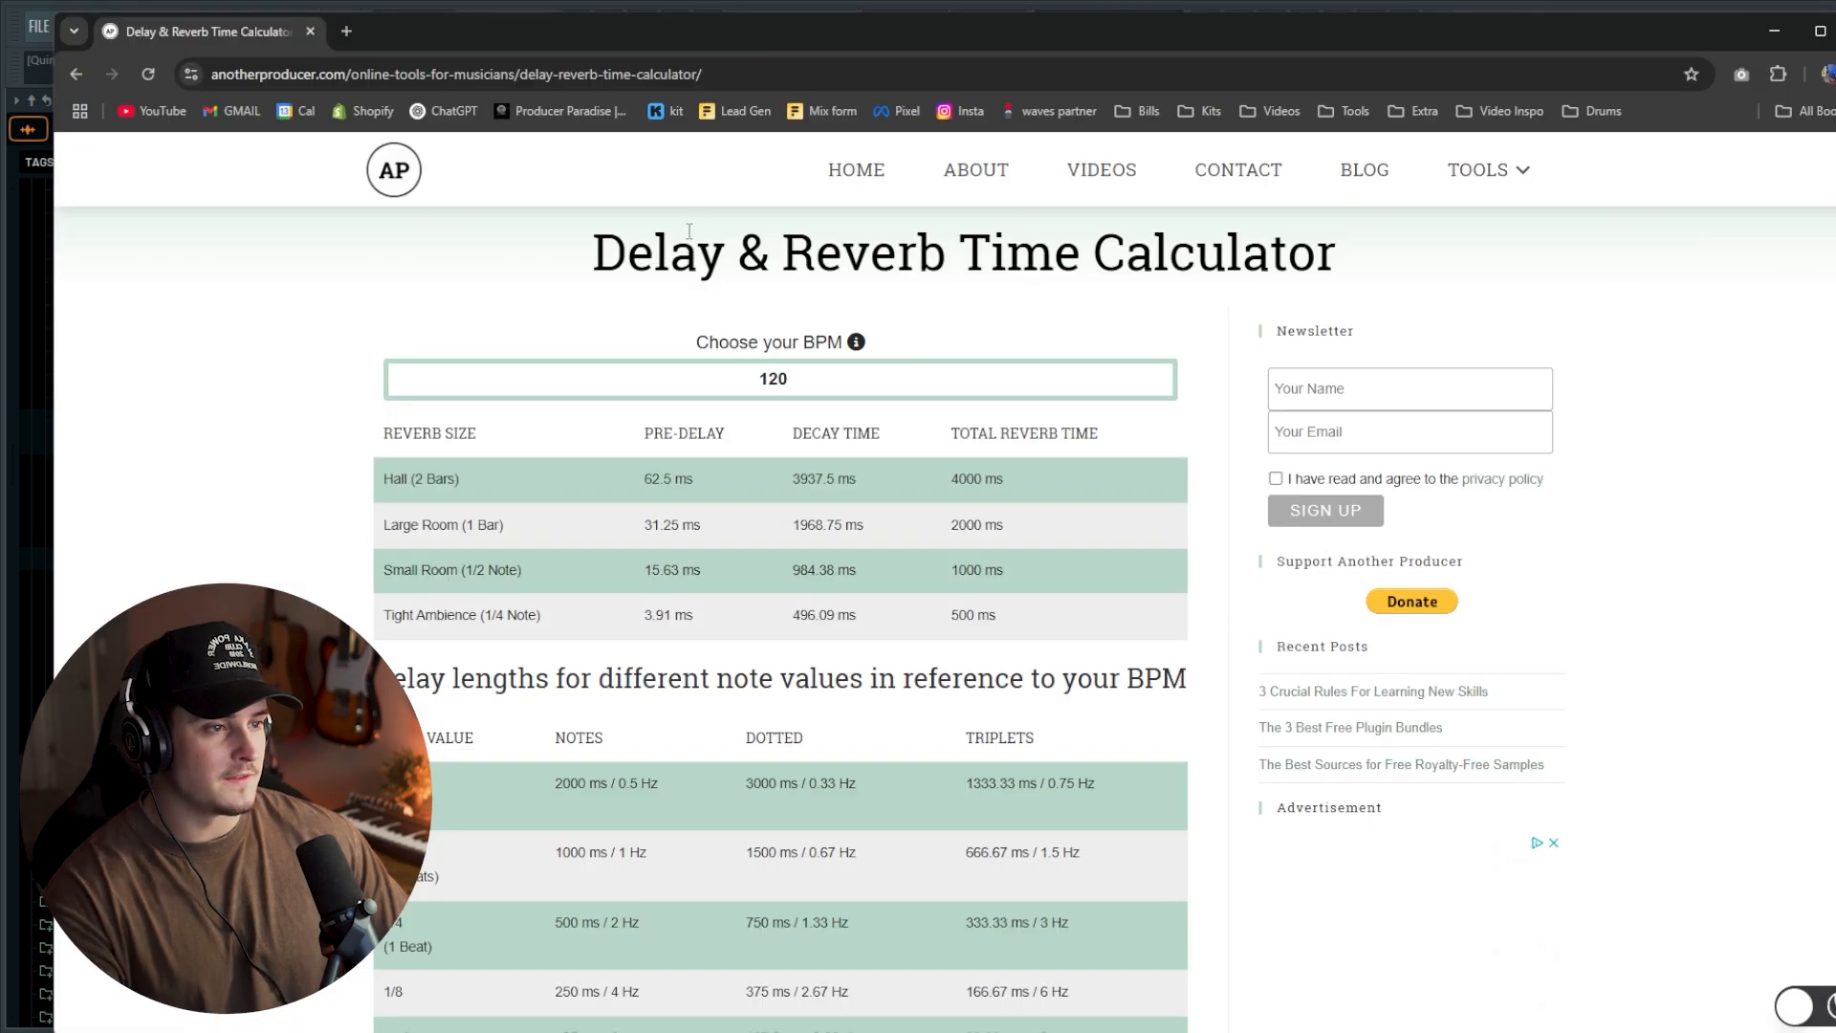
double_click(803, 381)
type("150")
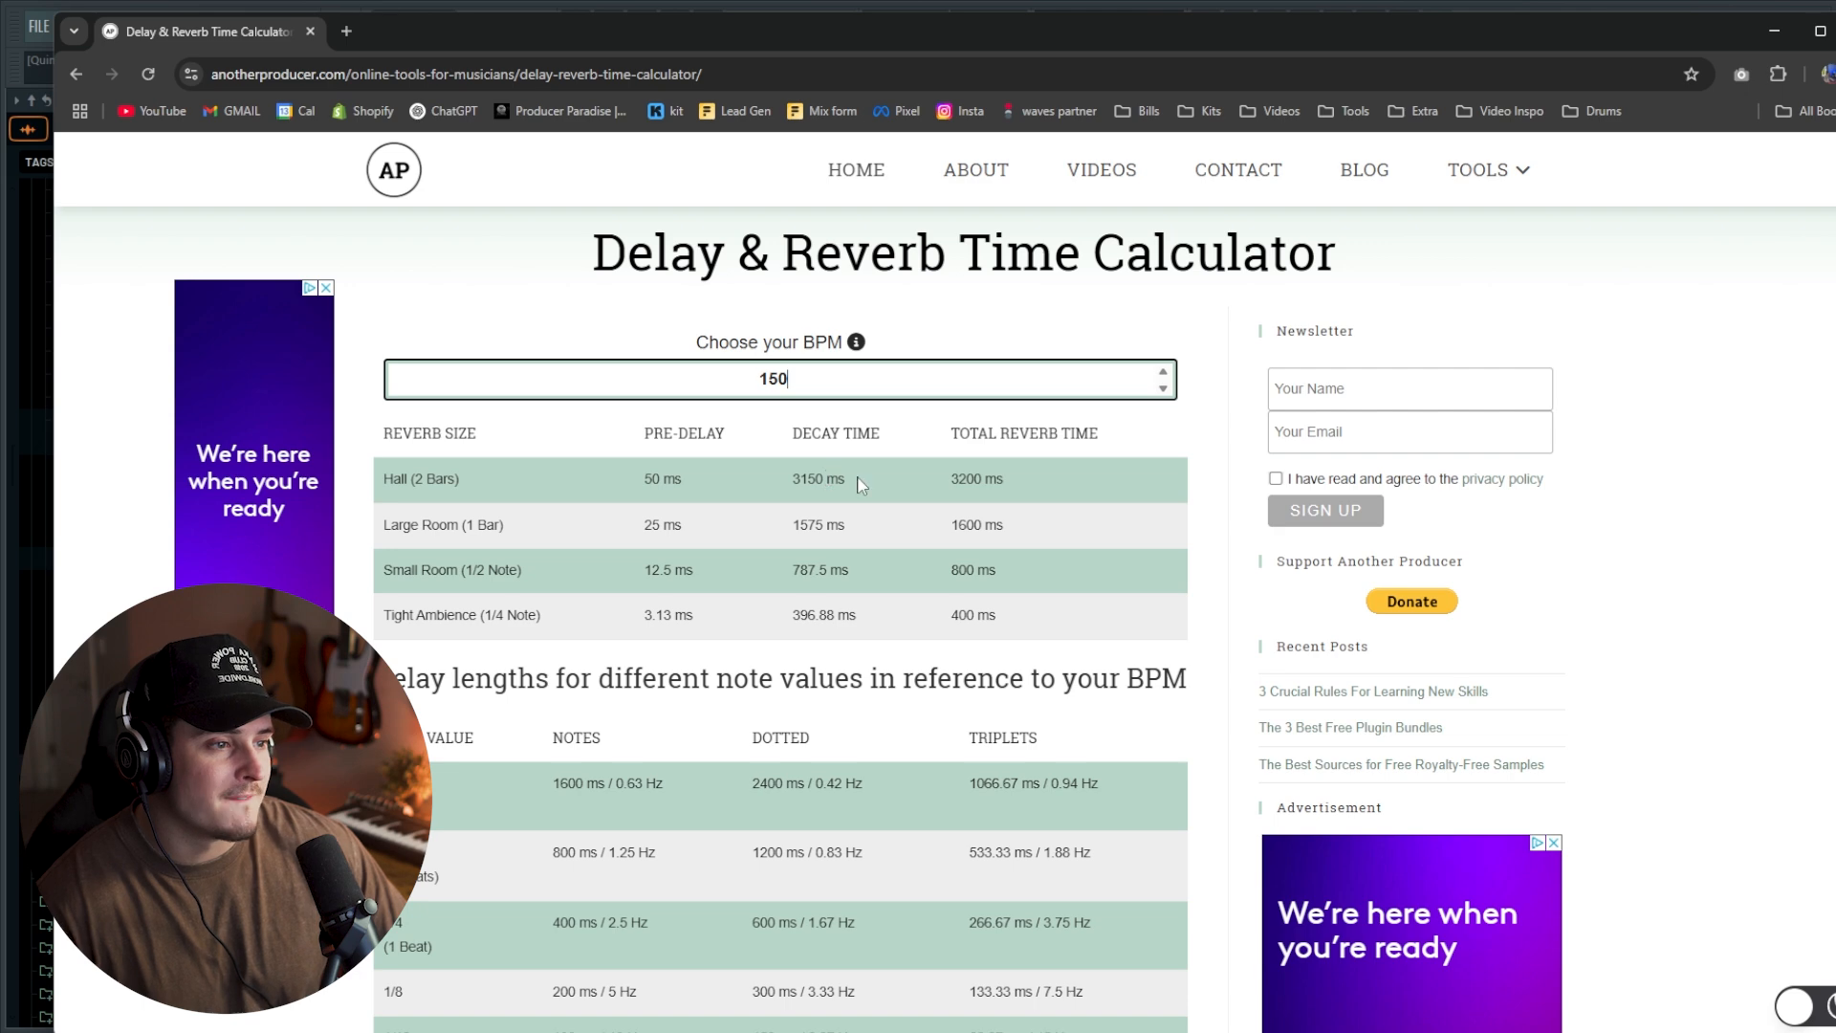
Switch back to FL Studio and review the decay time, mode and color options of ValhallaVintageVerb on the reverb track.
left_click(1194, 1029)
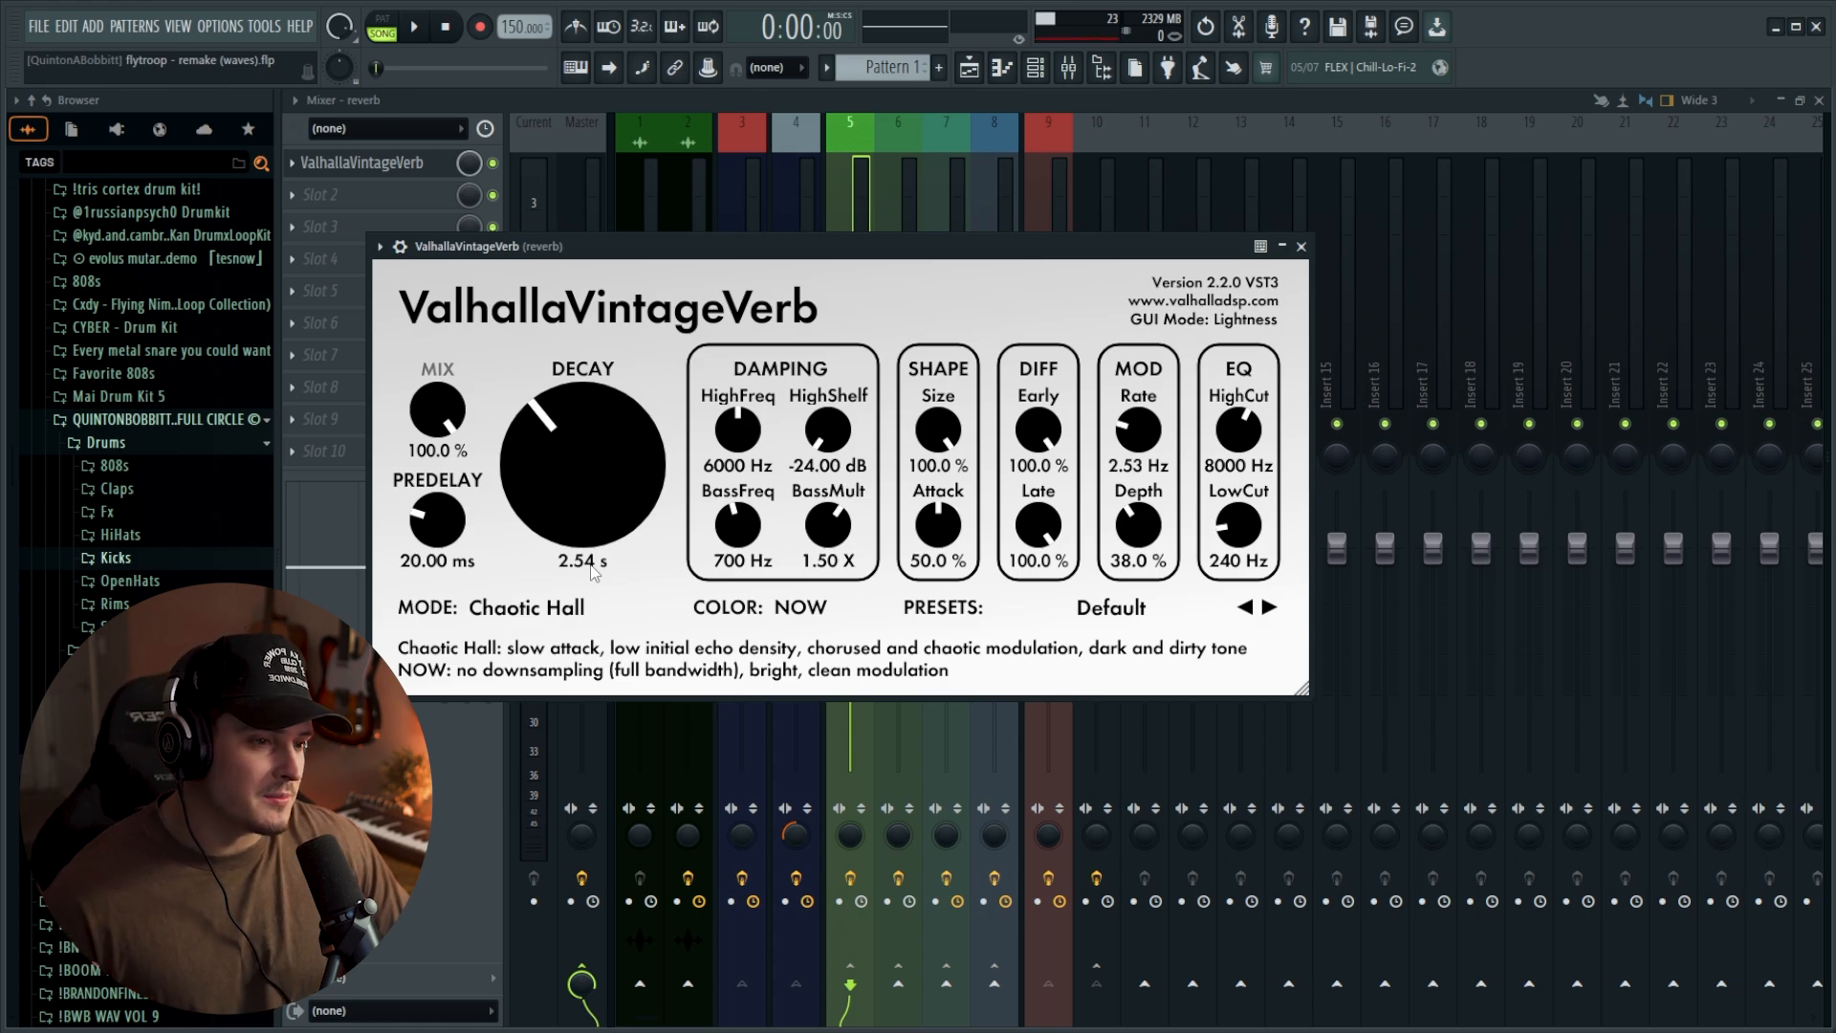
key("alt+Tab")
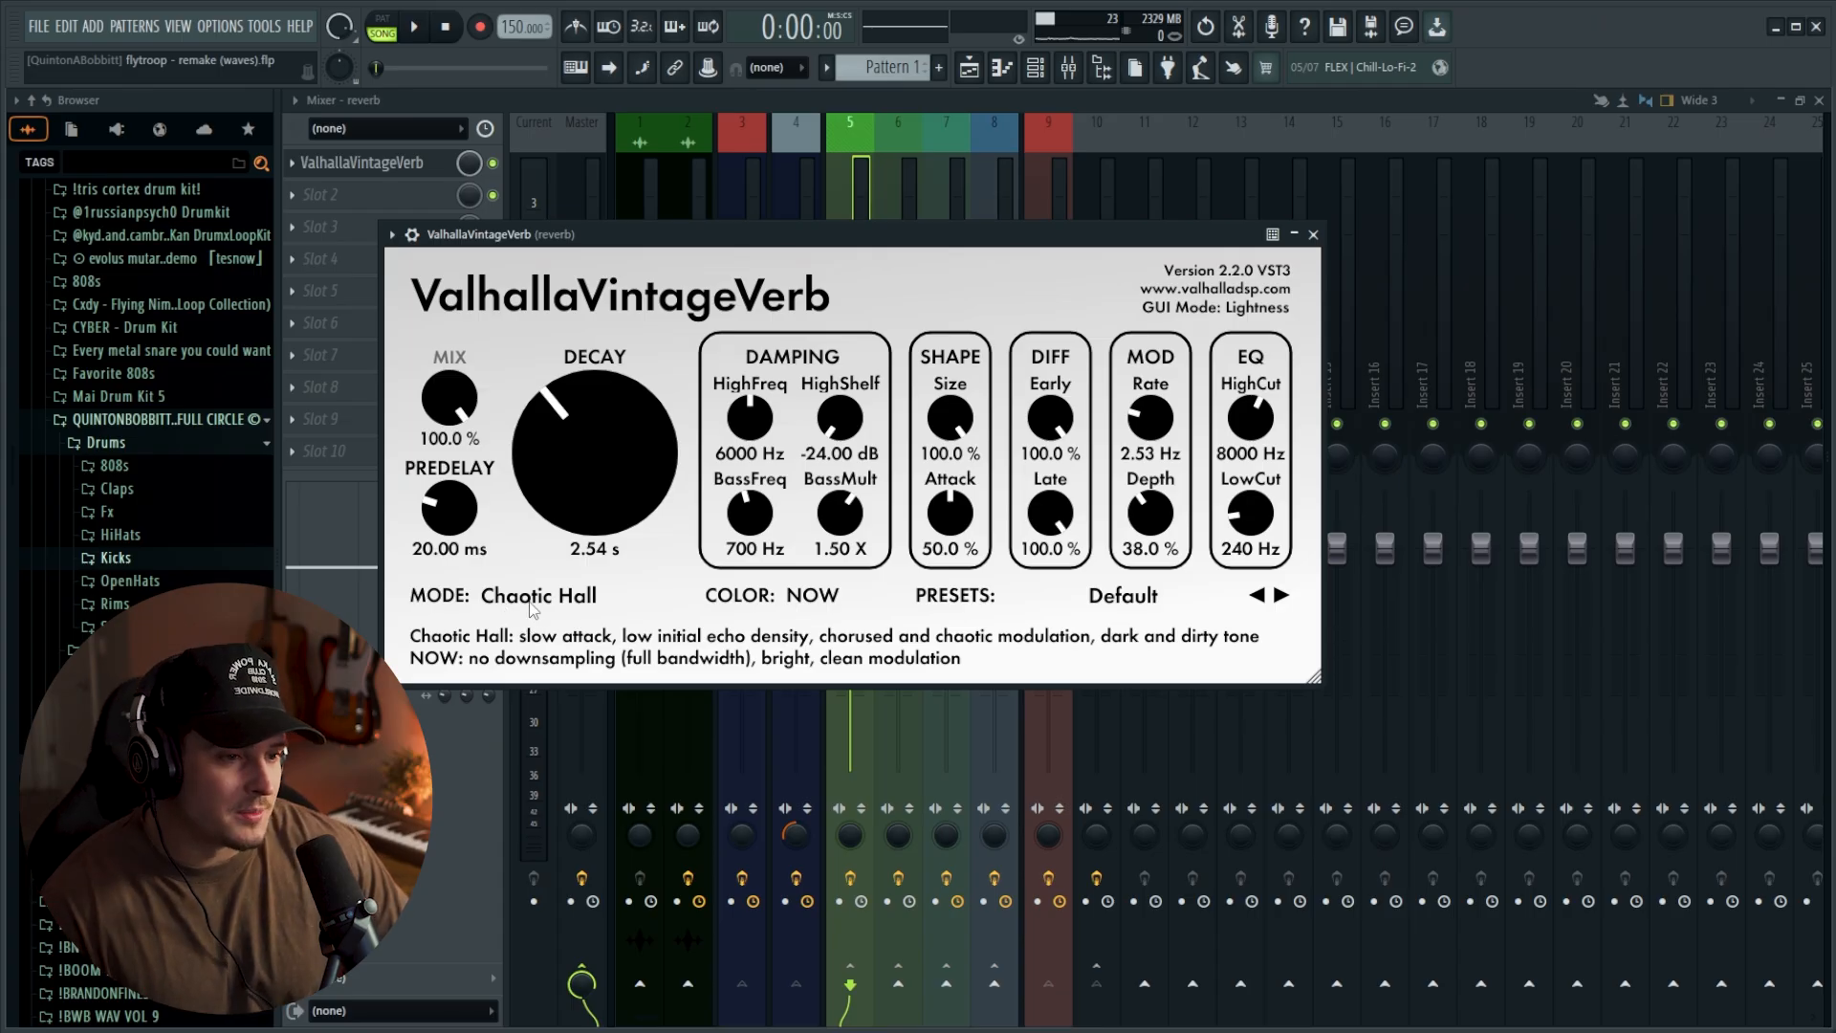
left_click(536, 600)
left_click(543, 603)
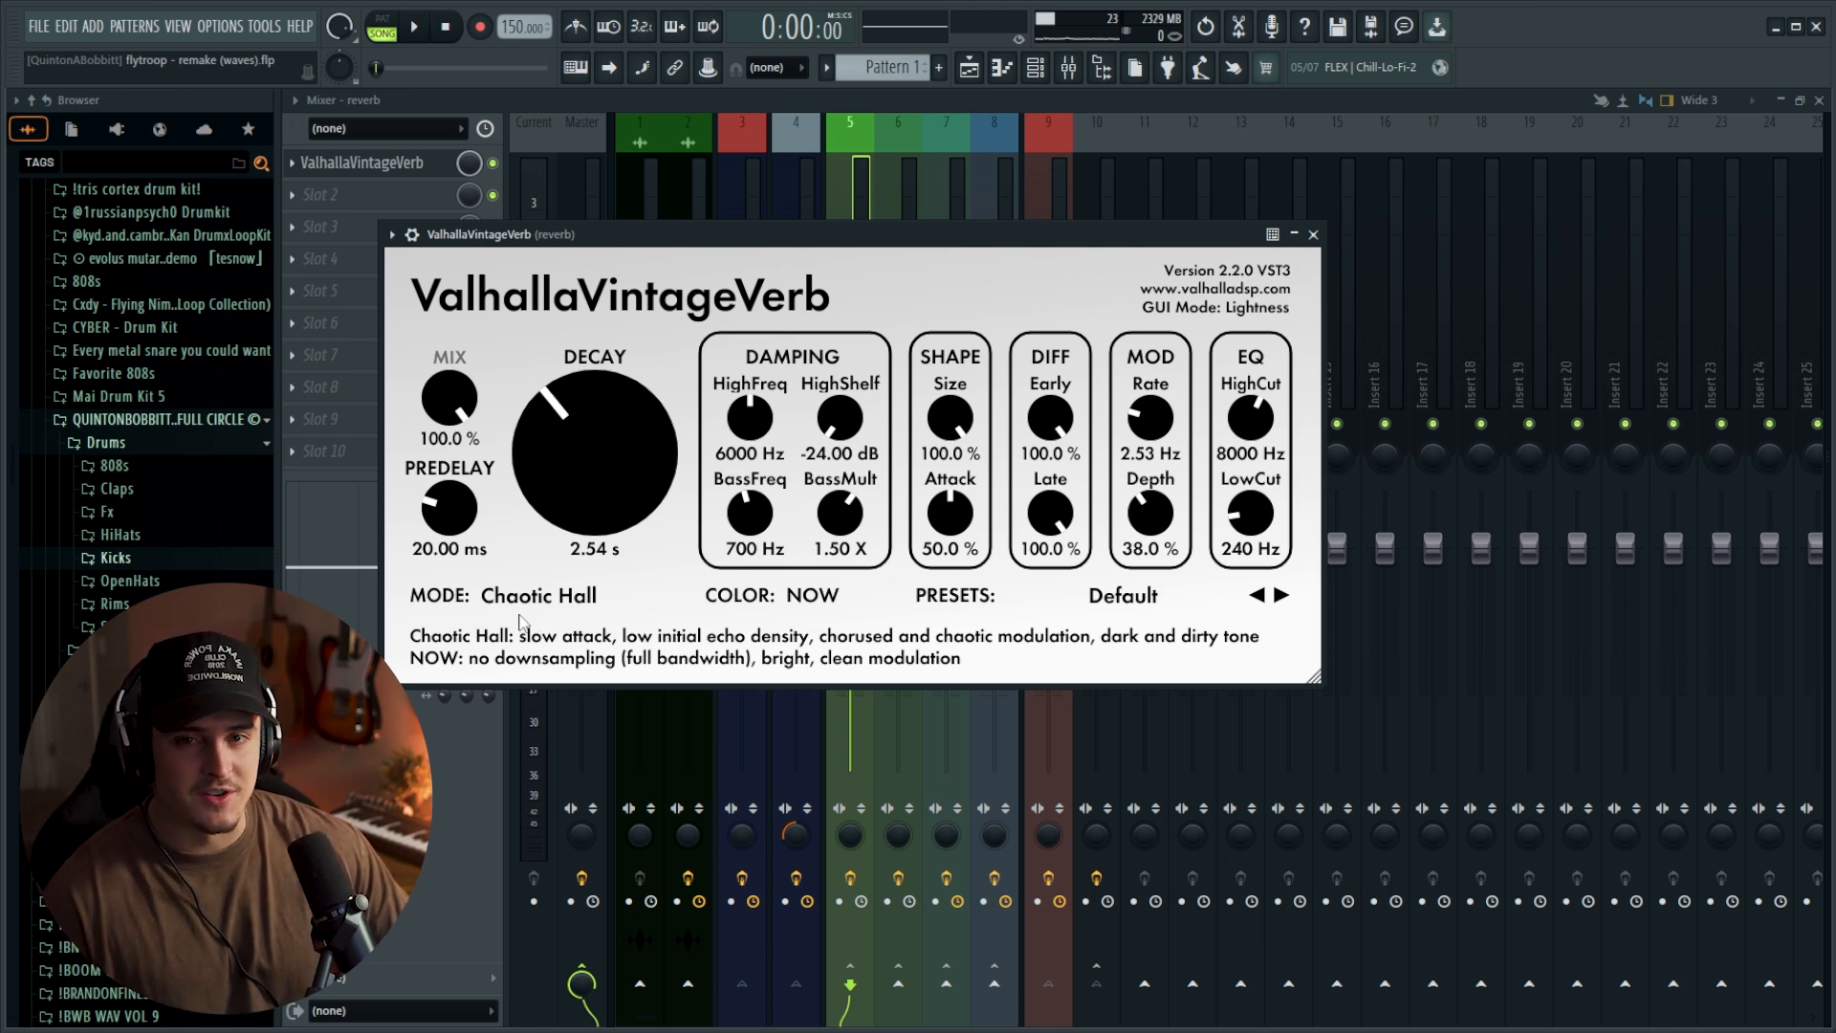
left_click(808, 601)
left_click(809, 603)
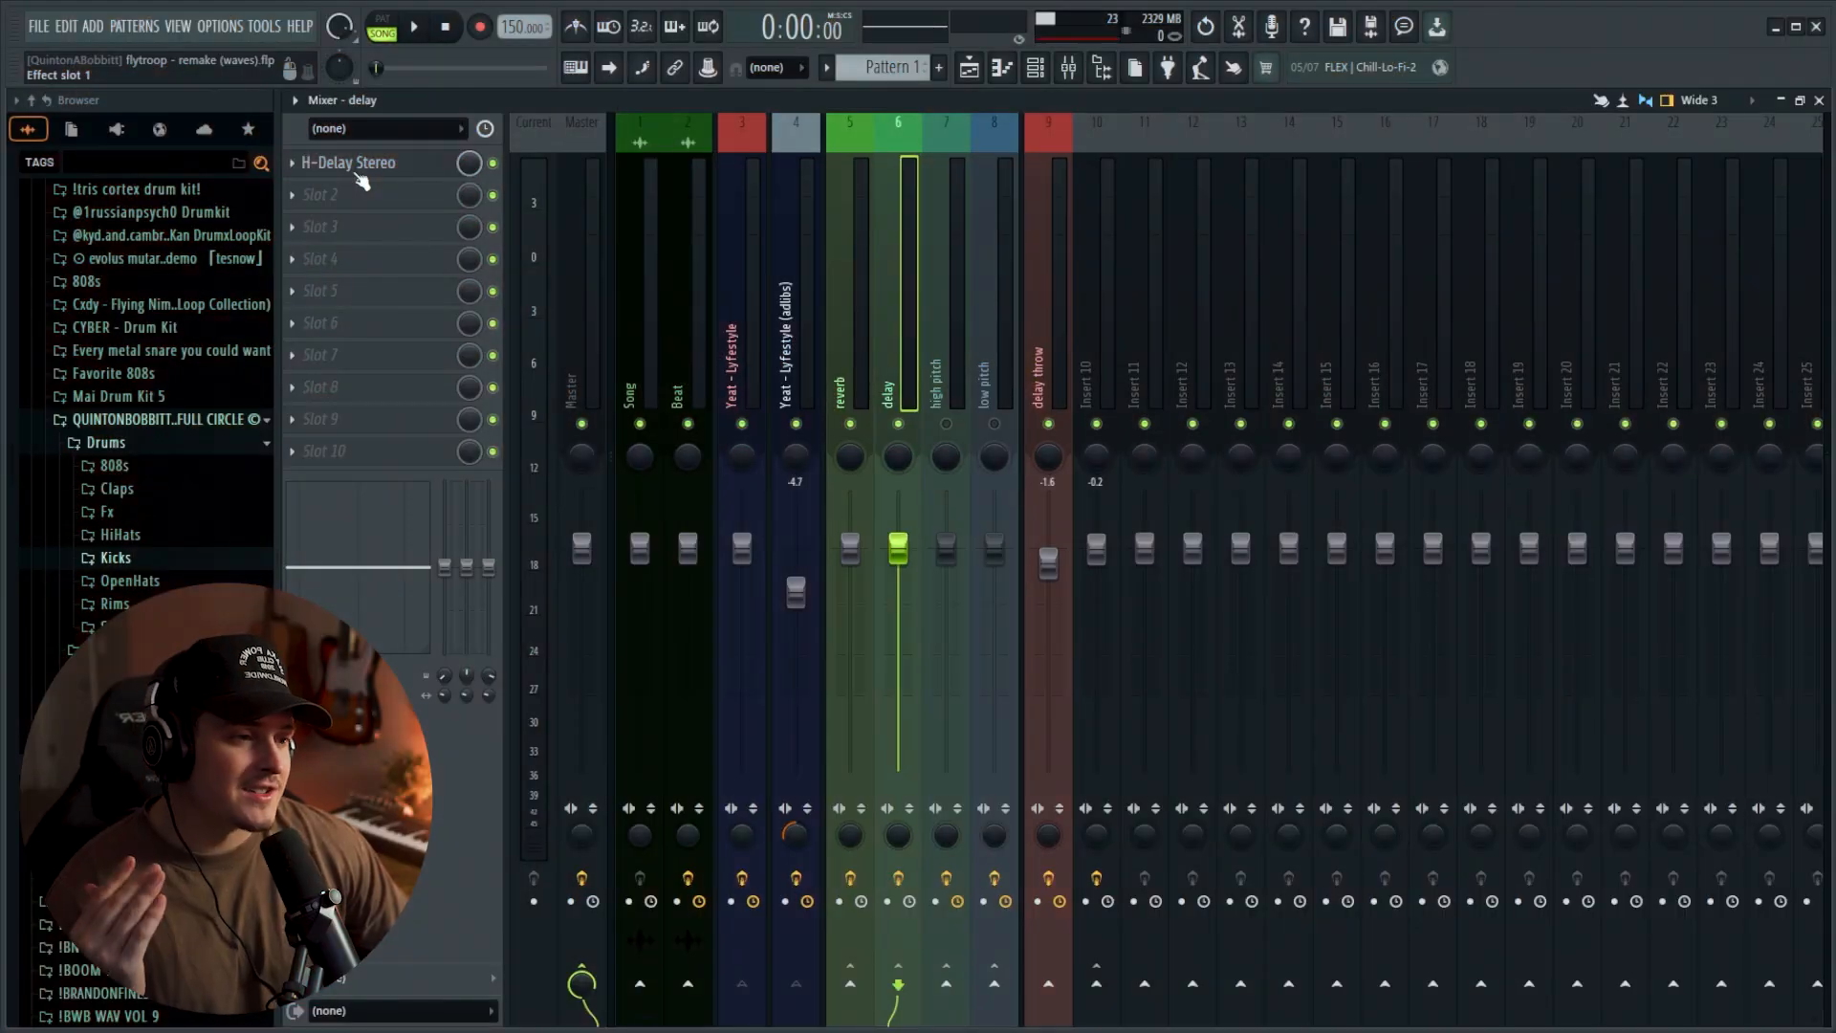
Open H-Delay Stereo on the delay track, examine its tempo sync, feedback and filter settings, and close it.
left_click(369, 170)
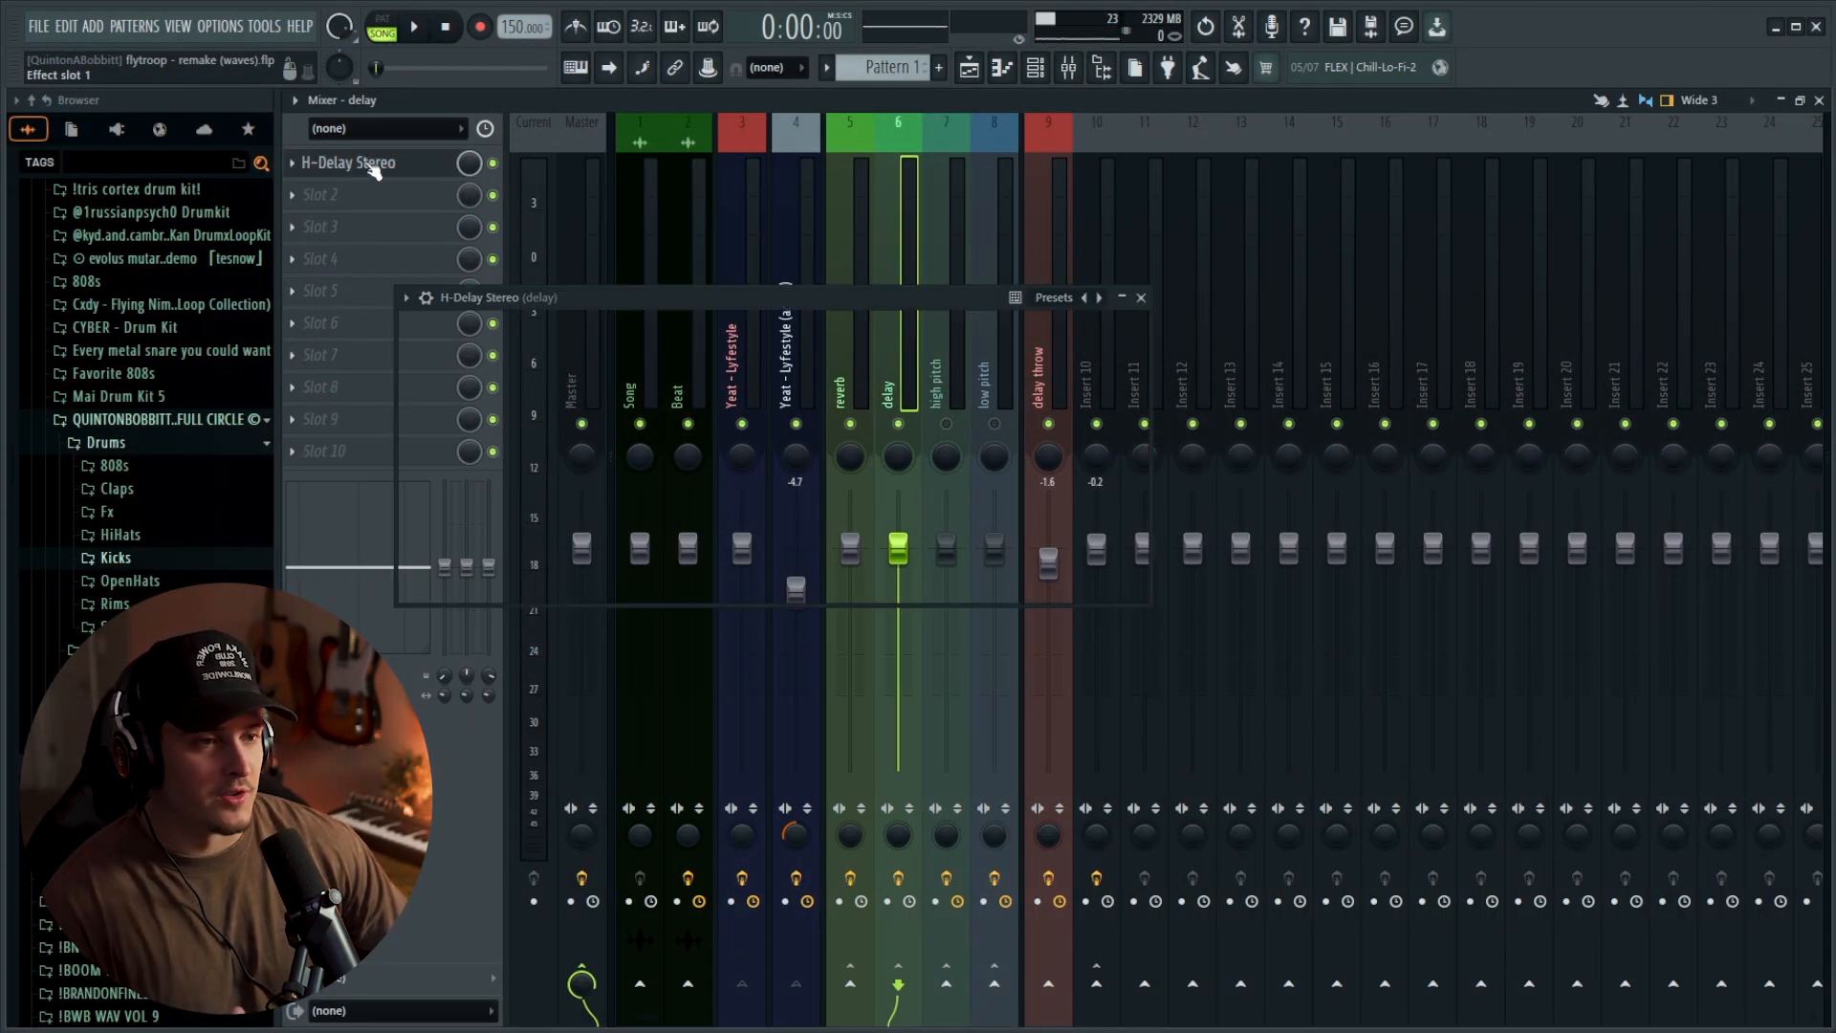
left_click_drag(742, 294, 869, 283)
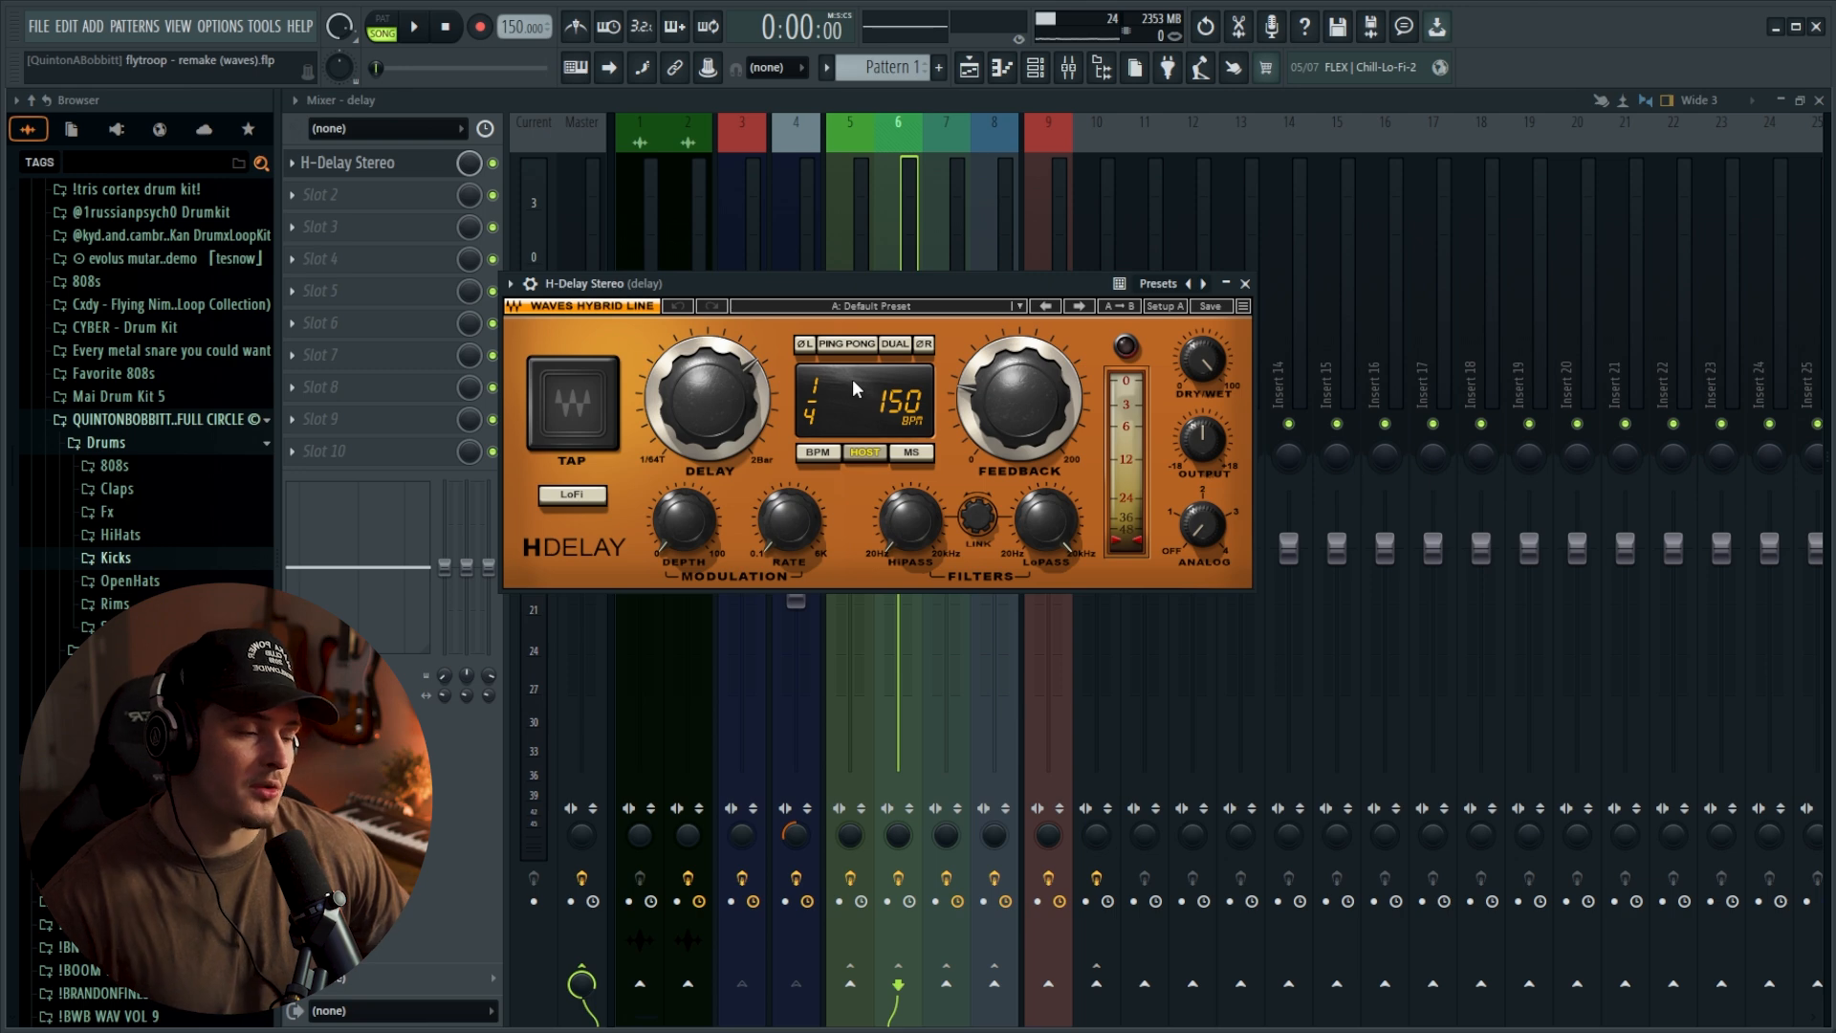
left_click_drag(870, 286, 841, 289)
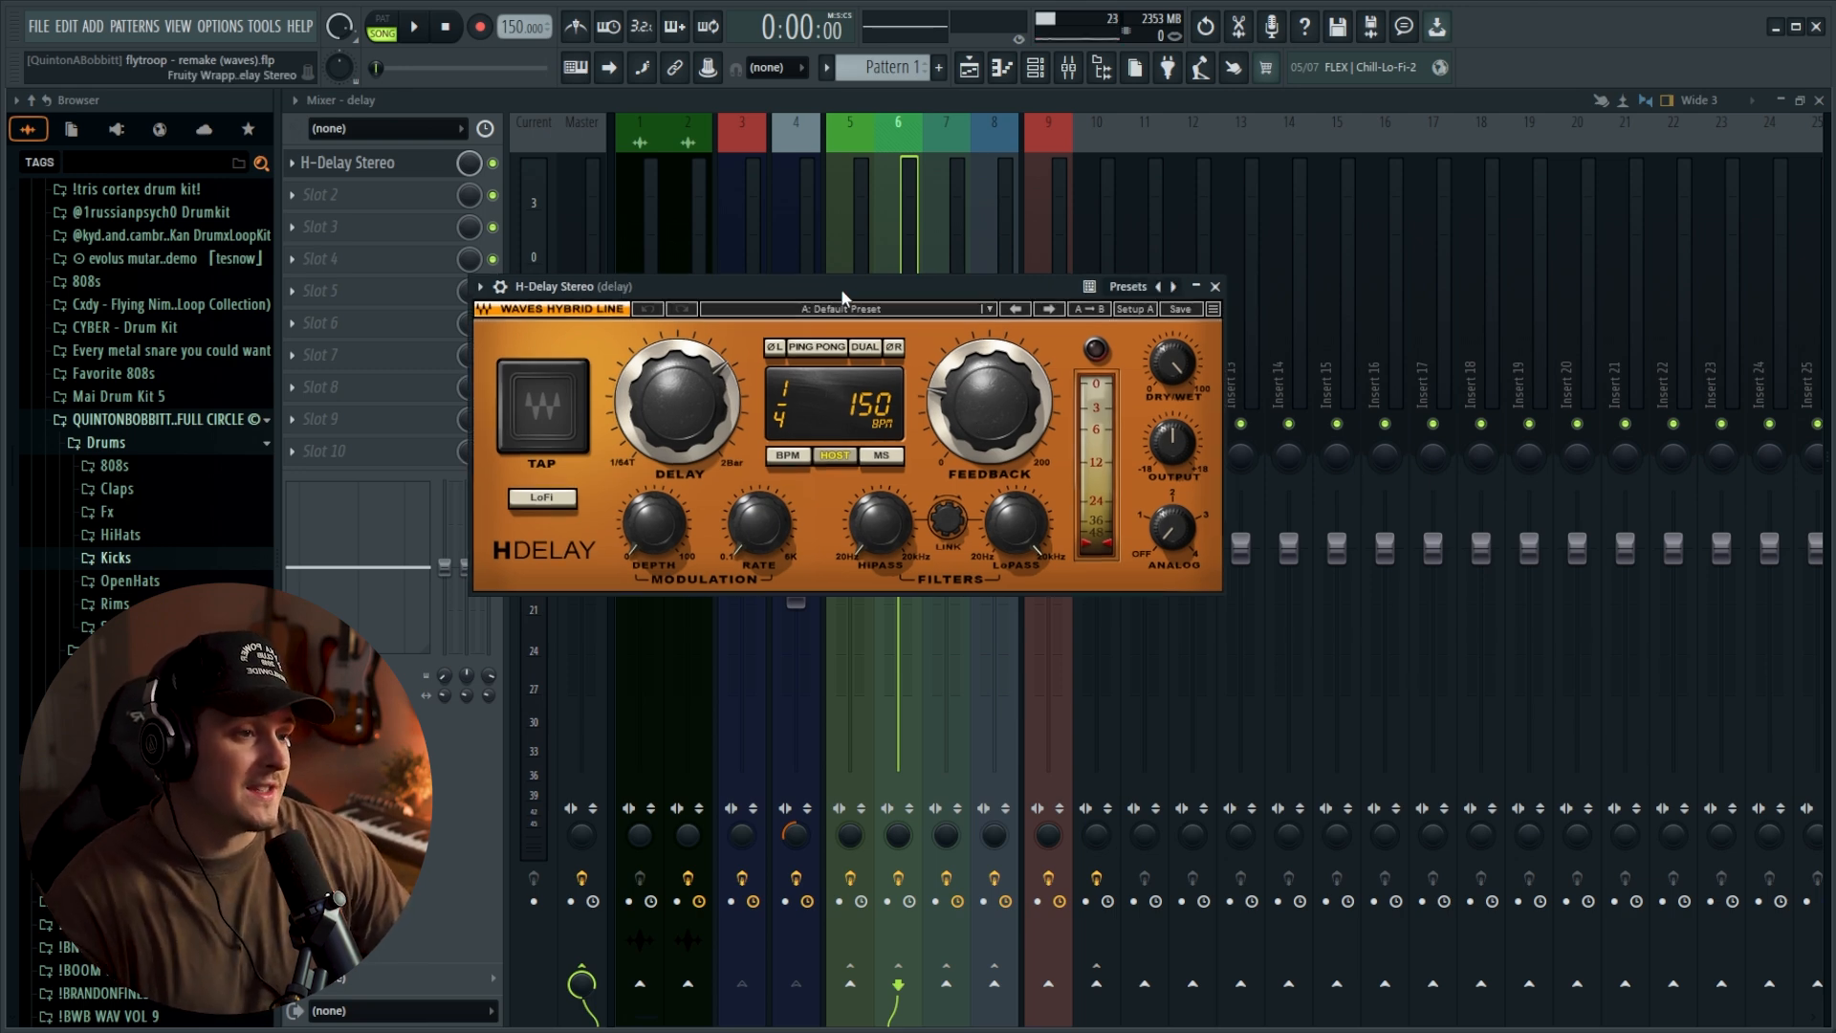
left_click_drag(836, 293, 862, 277)
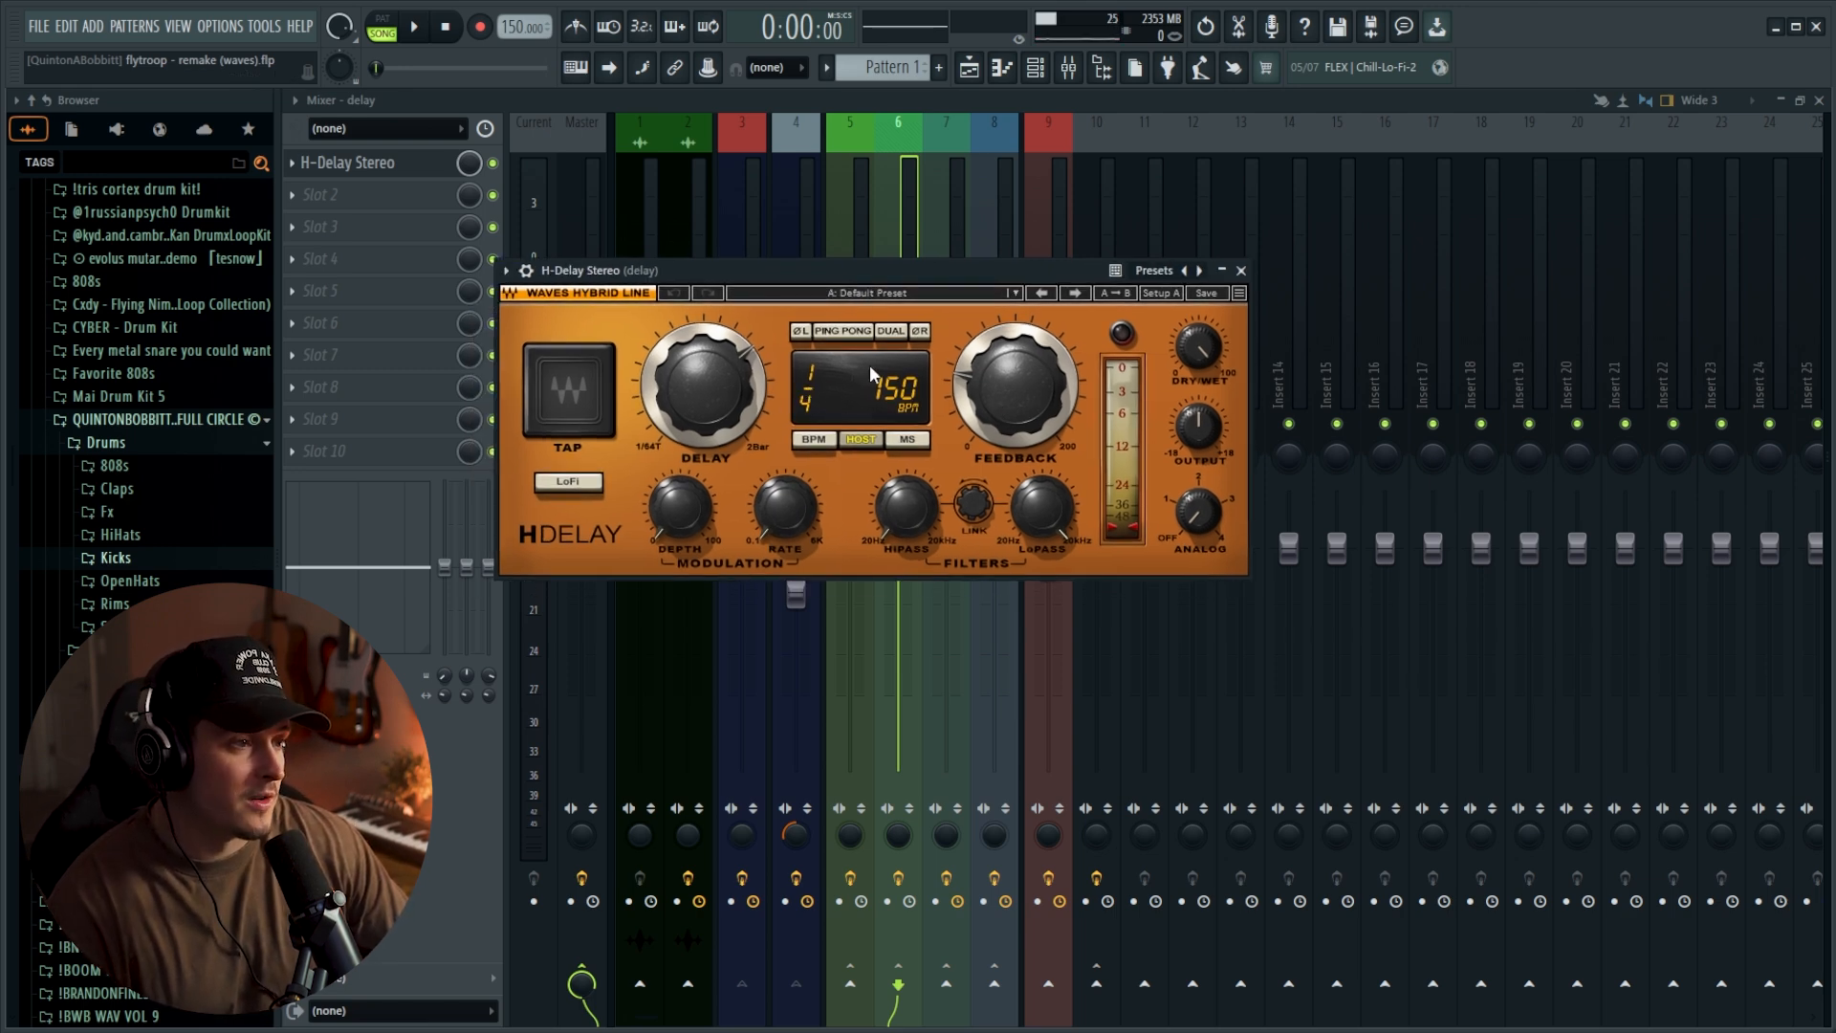
left_click(1241, 272)
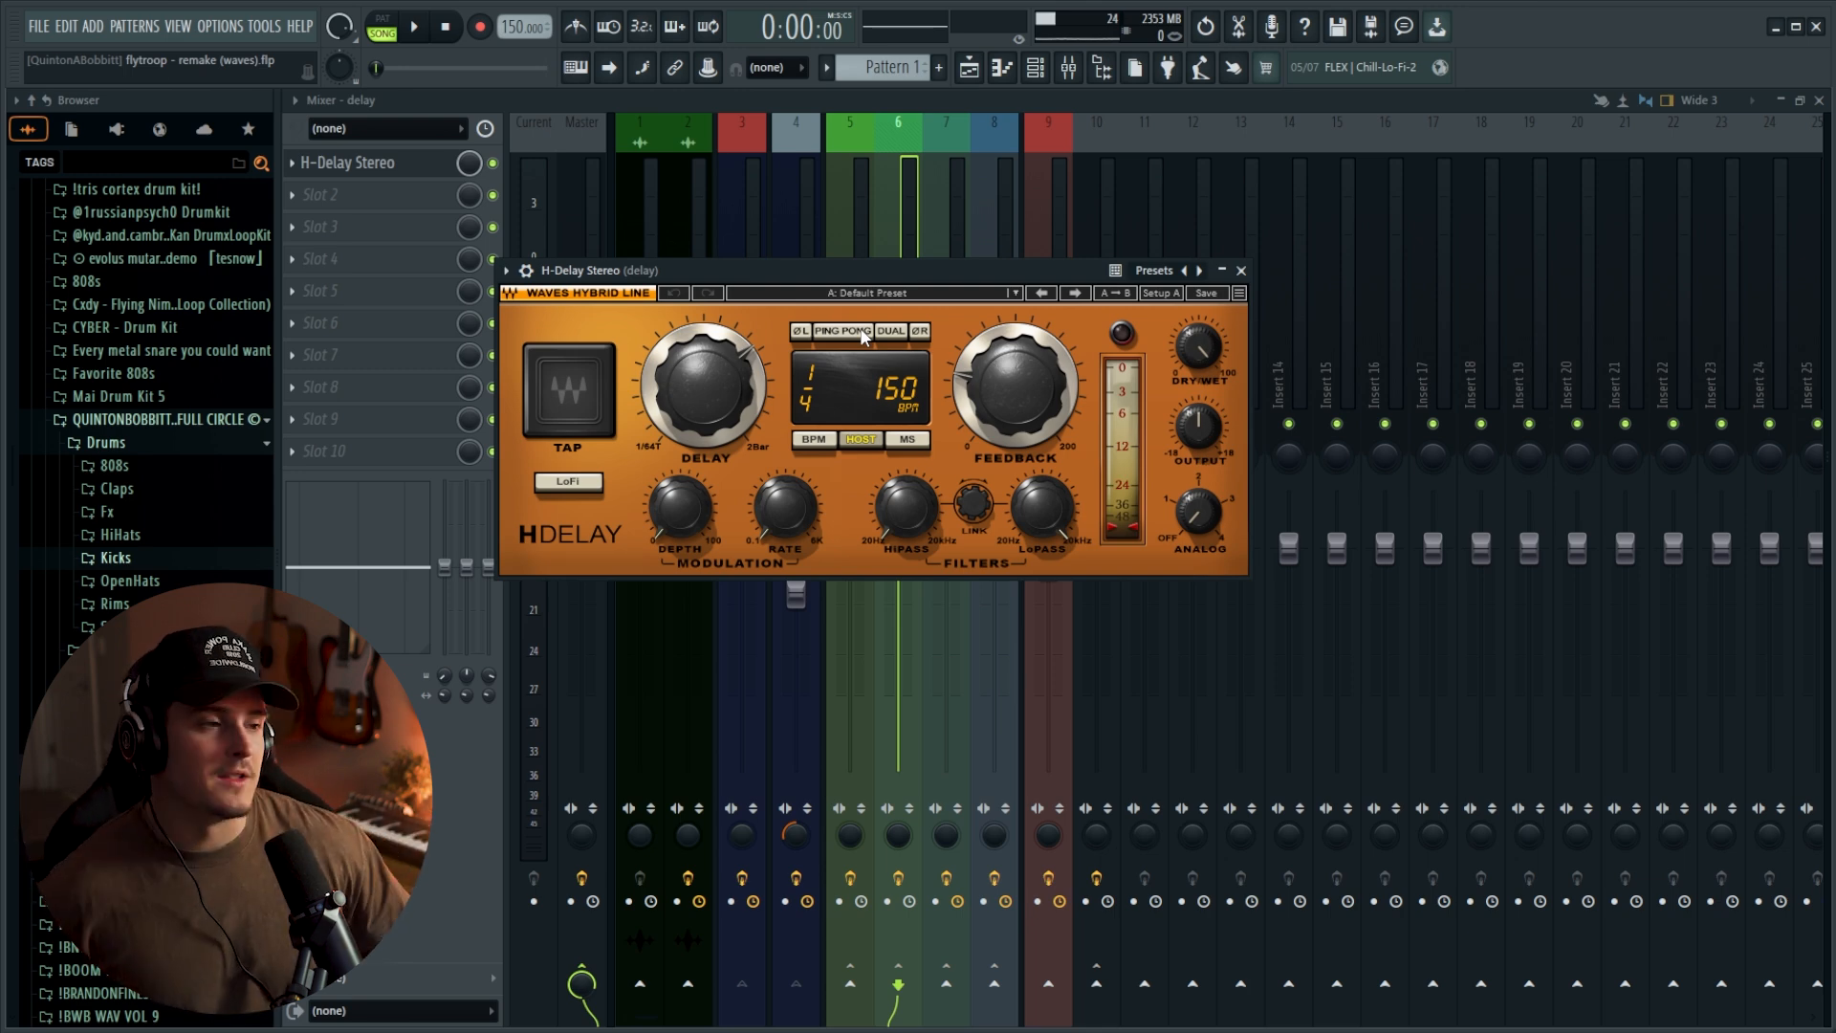
left_click(1241, 278)
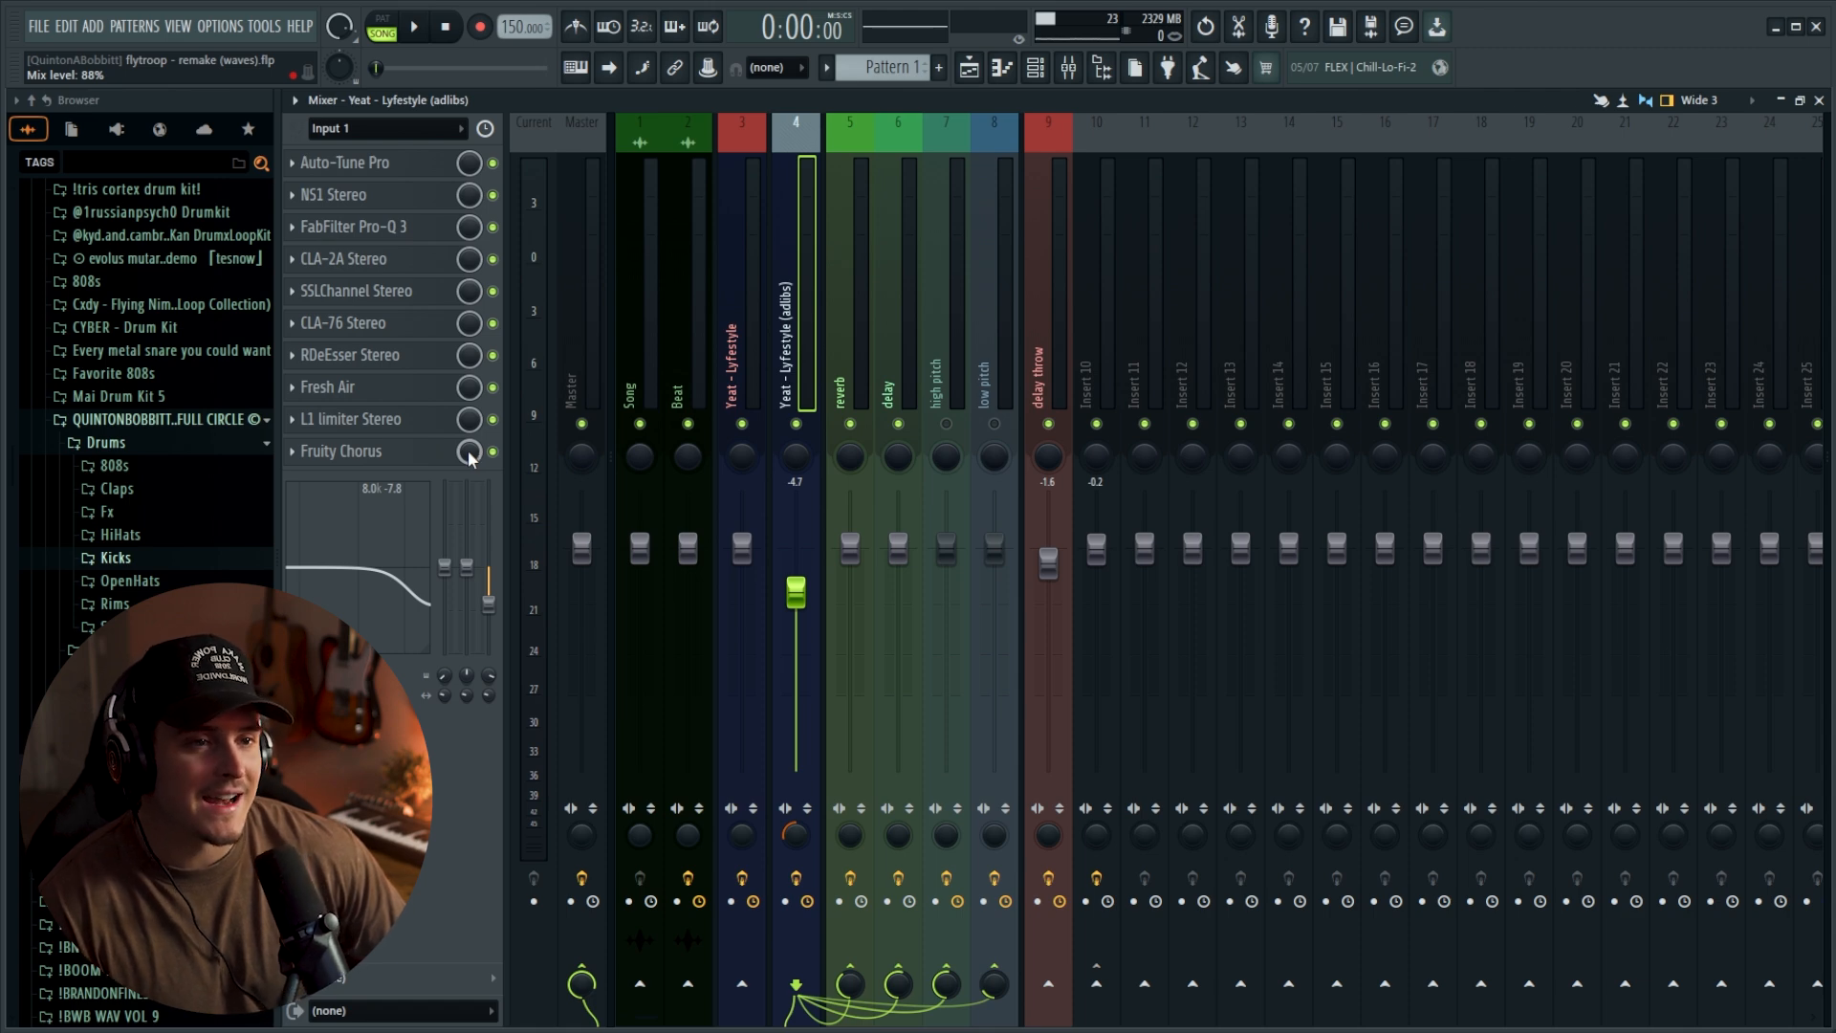
Open Fruity Chorus on the adlibs track, inspect its delay, depth and stereo settings, and close it.
left_click(421, 454)
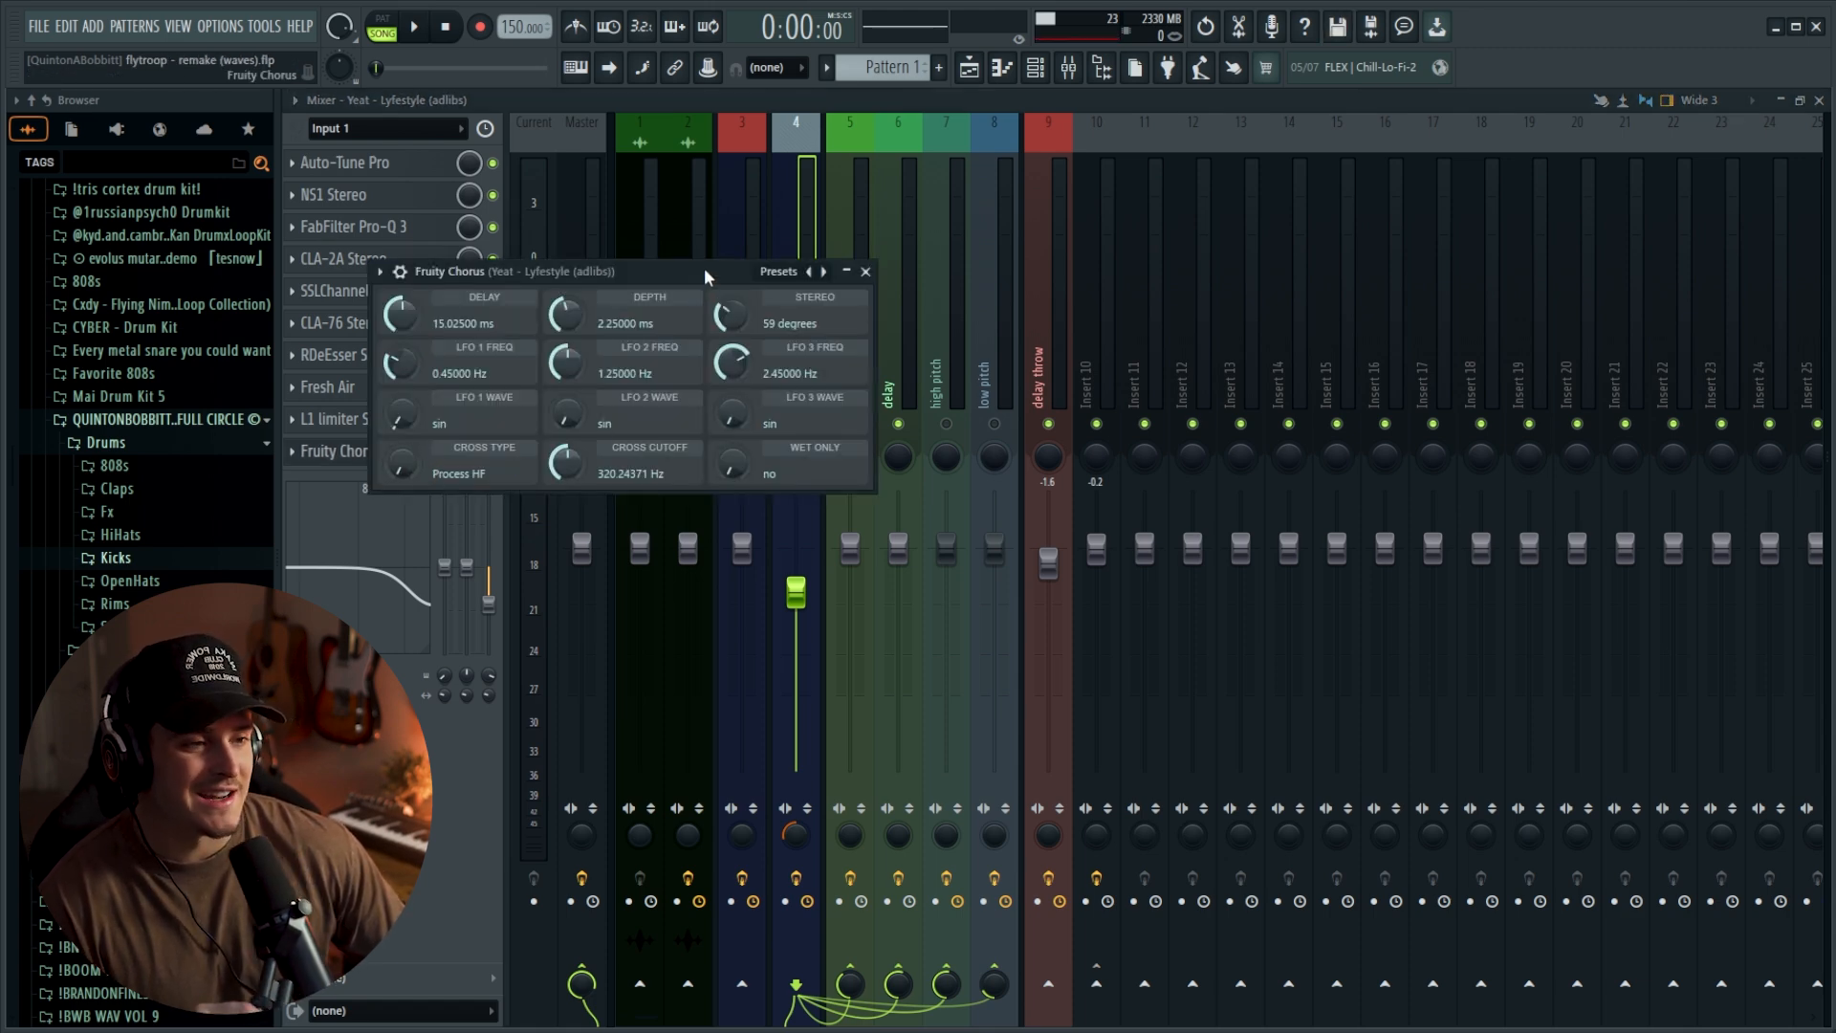
left_click_drag(706, 276, 713, 279)
left_click(874, 275)
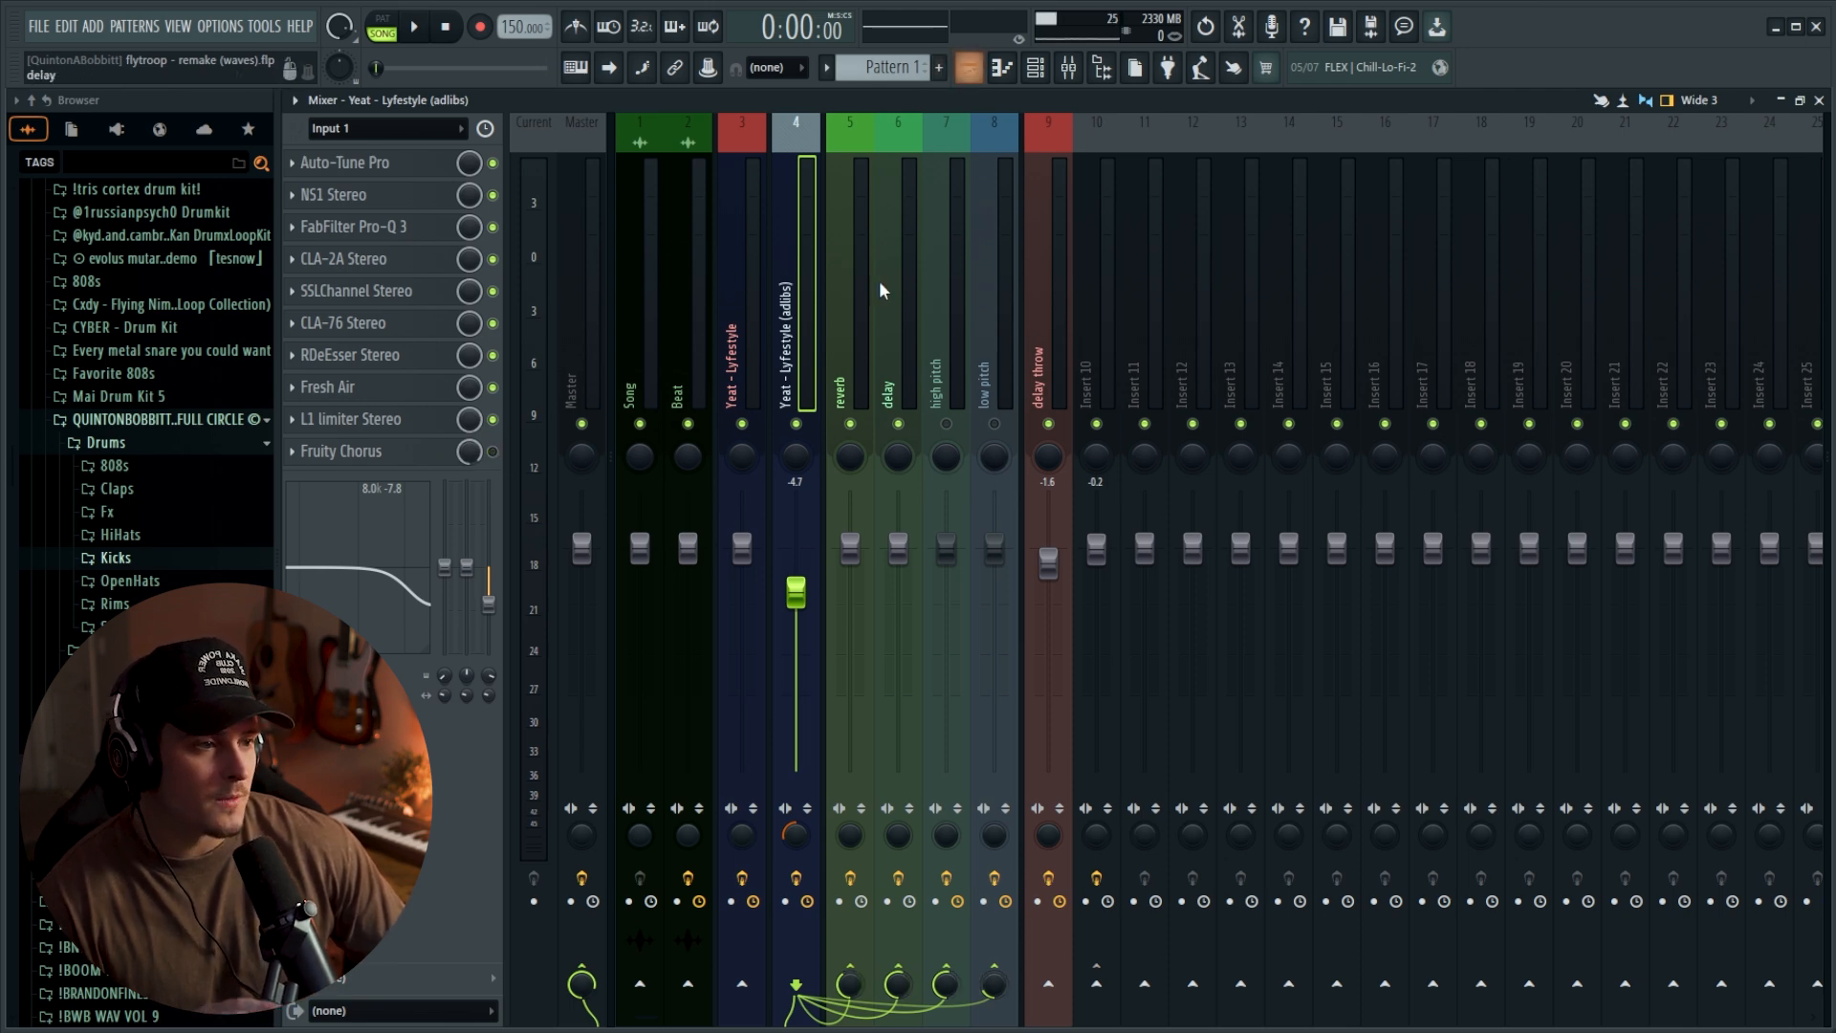
Return to the playlist and play the main vocal from just after bar 5.
left_click(969, 67)
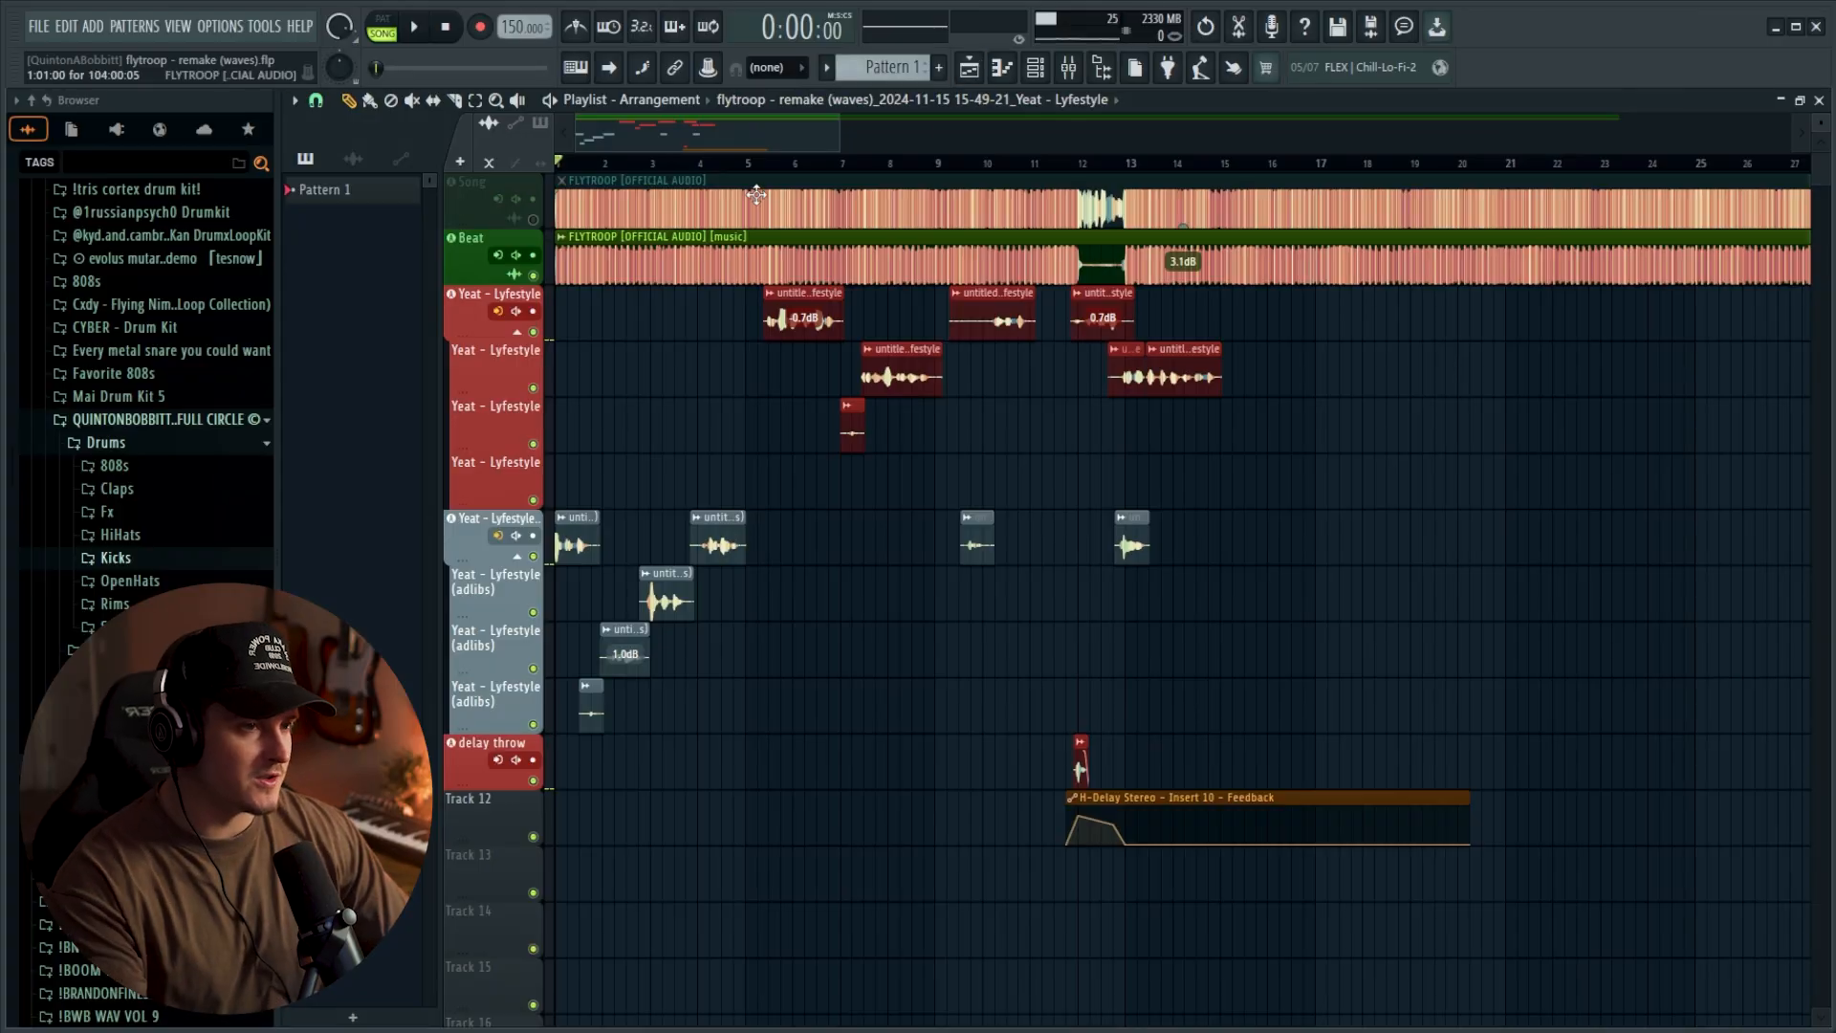
scroll(762, 164, "up", 3)
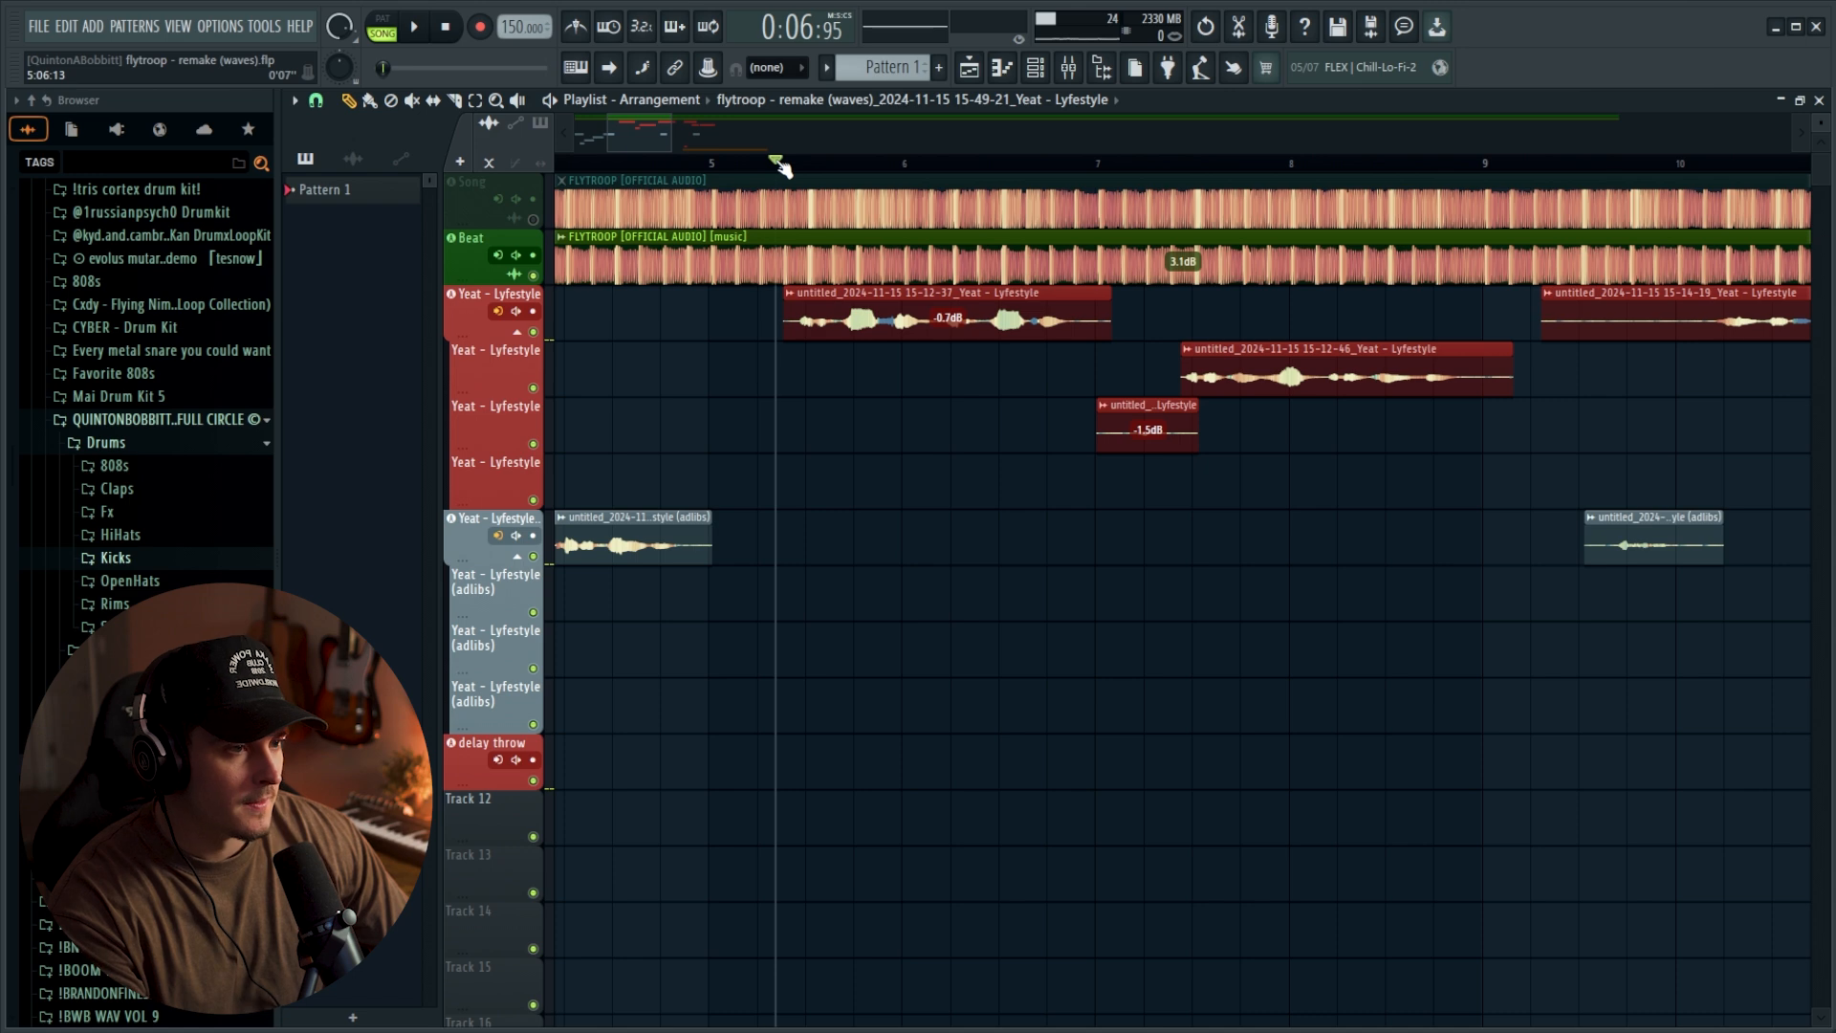
key("space")
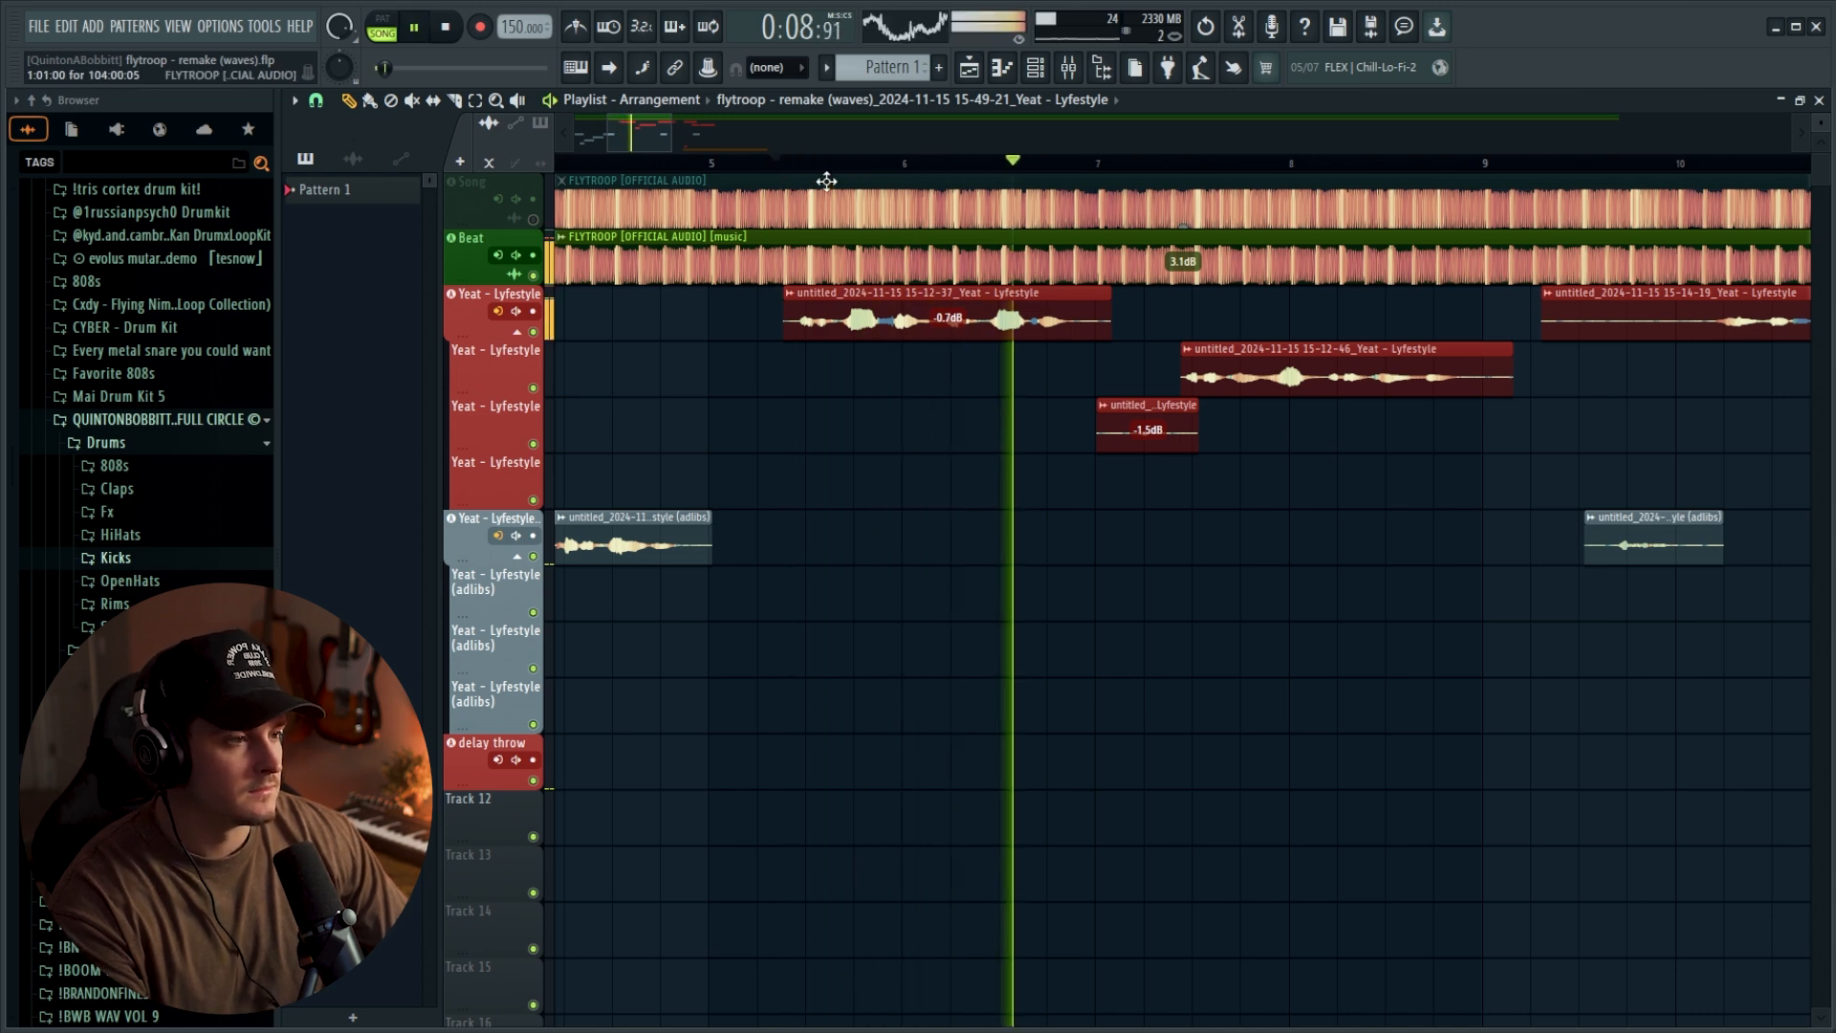
key("space")
Open Fresh Air from the main Yeat - Lyfestyle vocal track's effect chain in the mixer to inspect its settings.
key("F9")
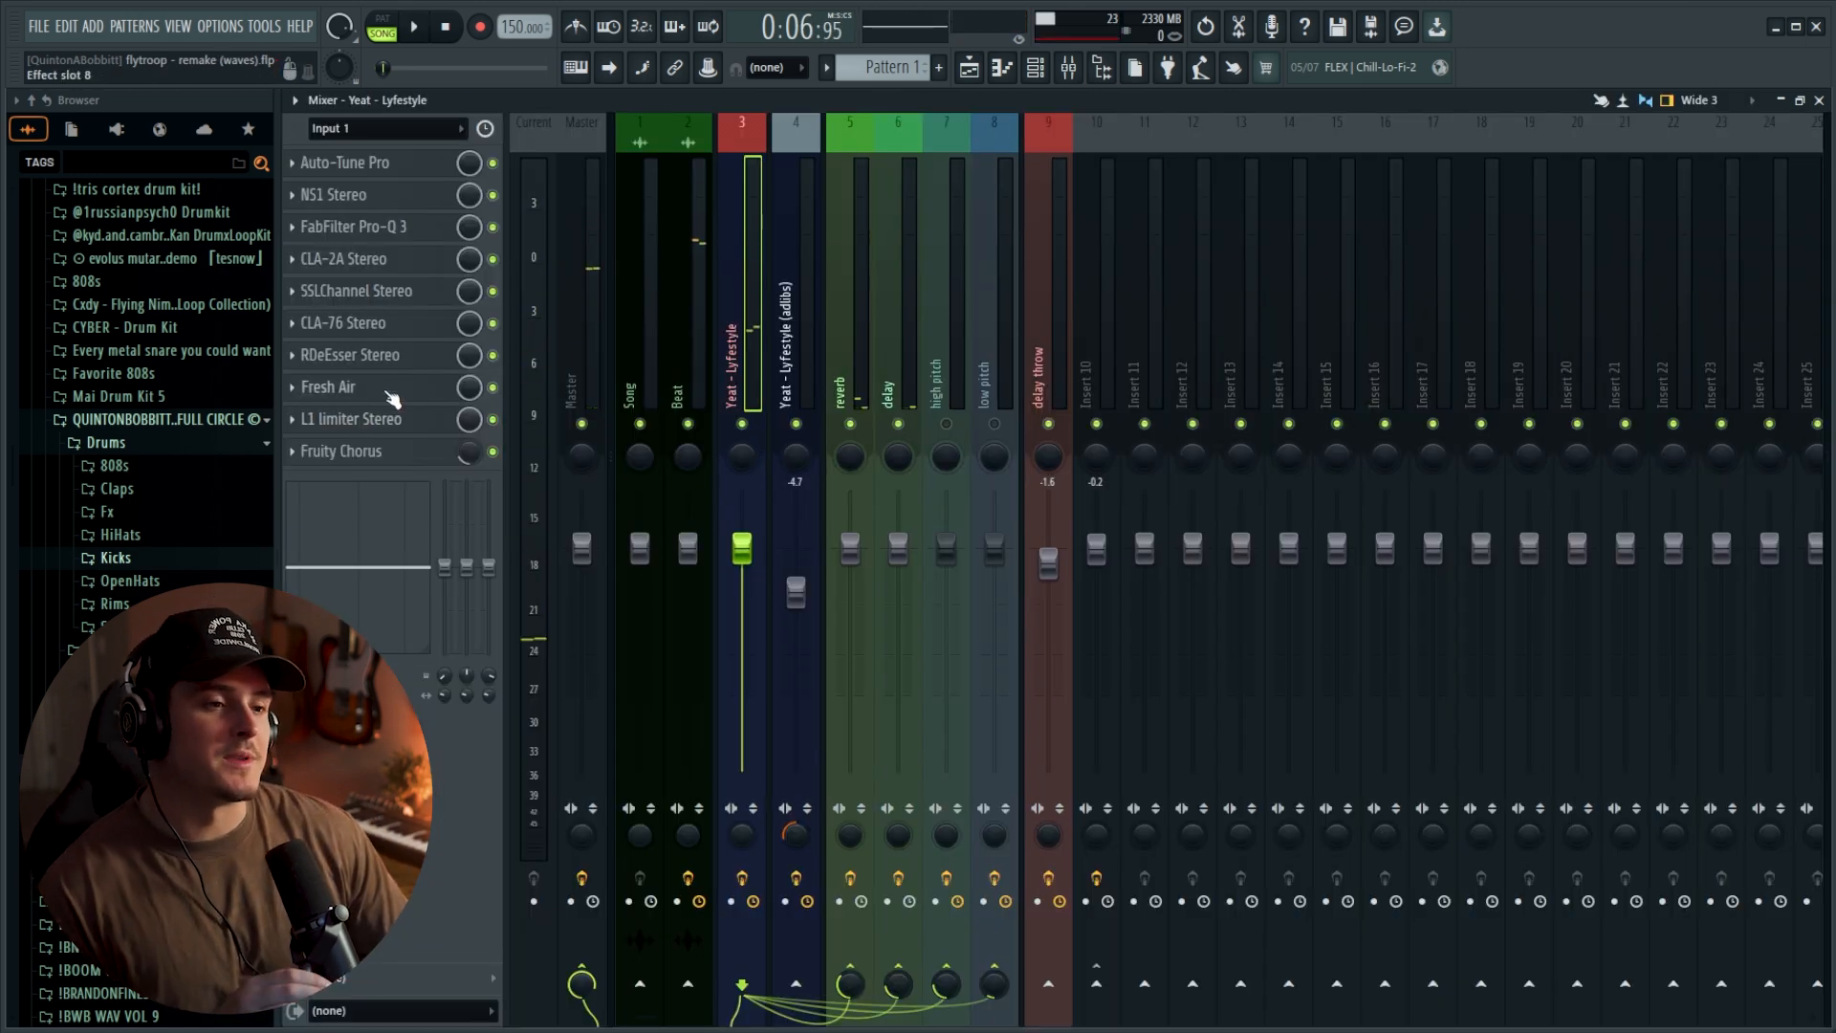
left_click(389, 387)
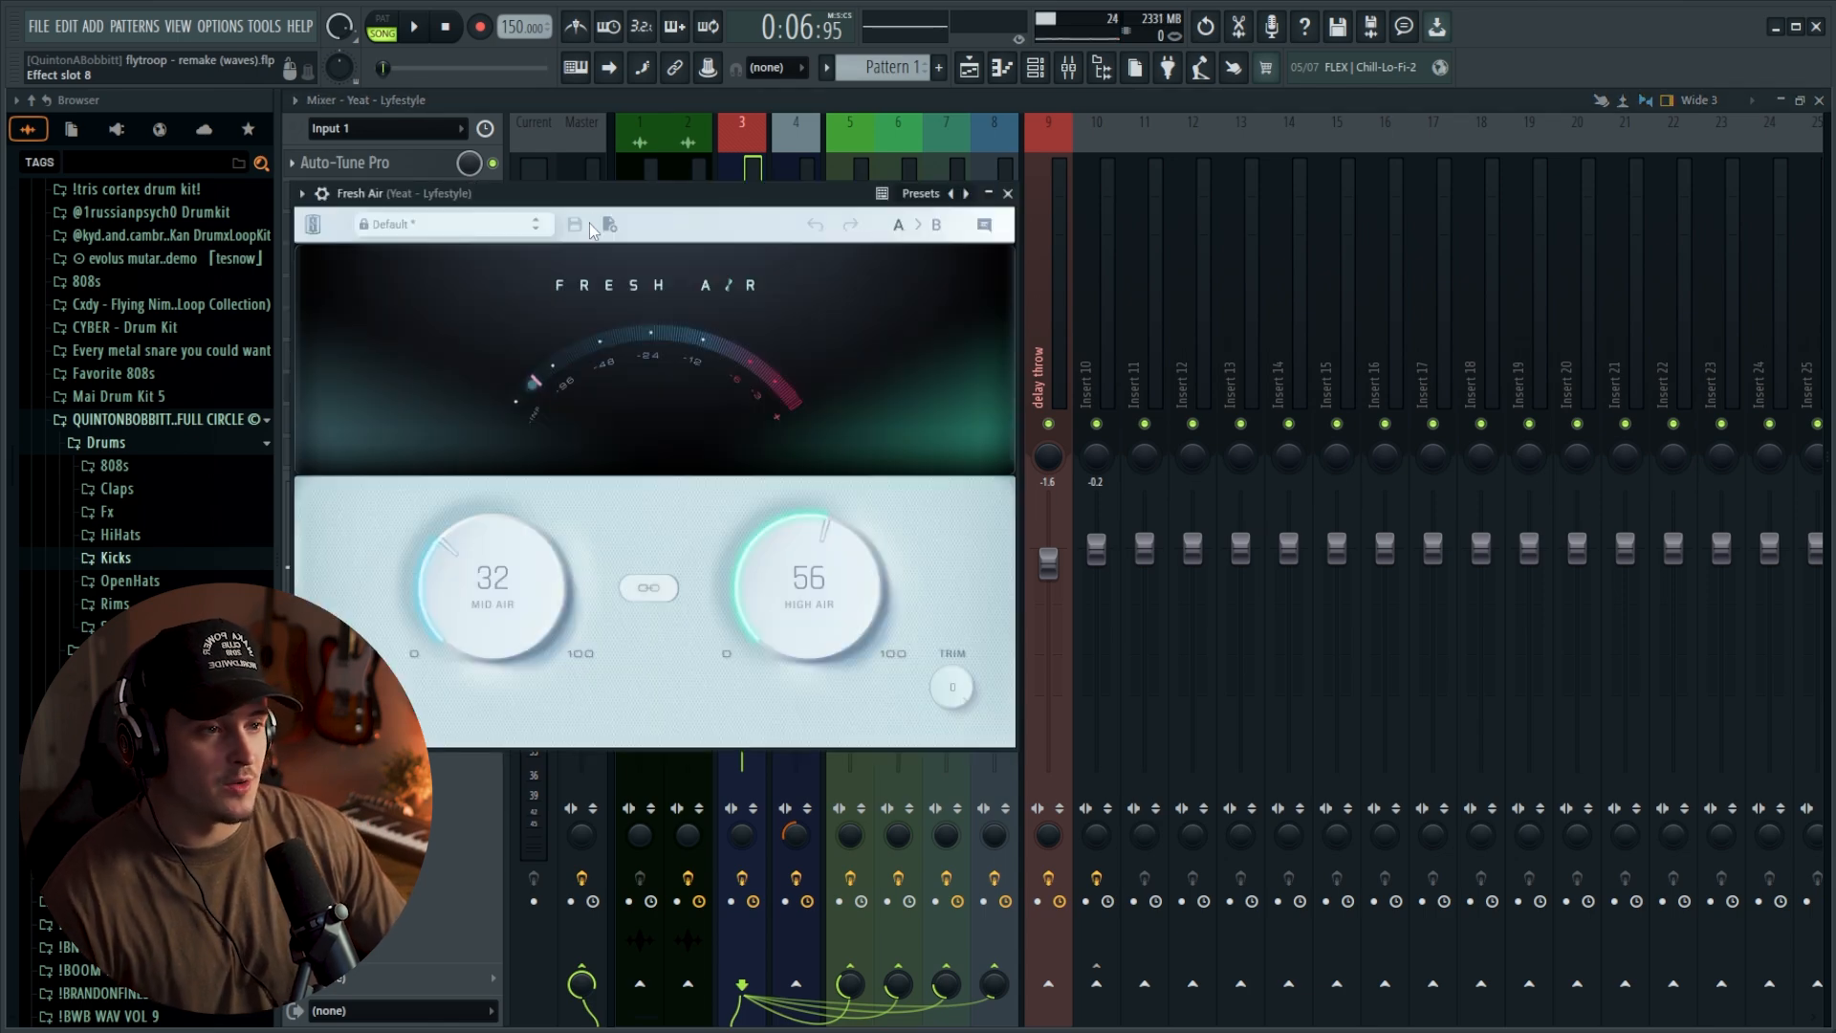
left_click_drag(611, 195, 667, 192)
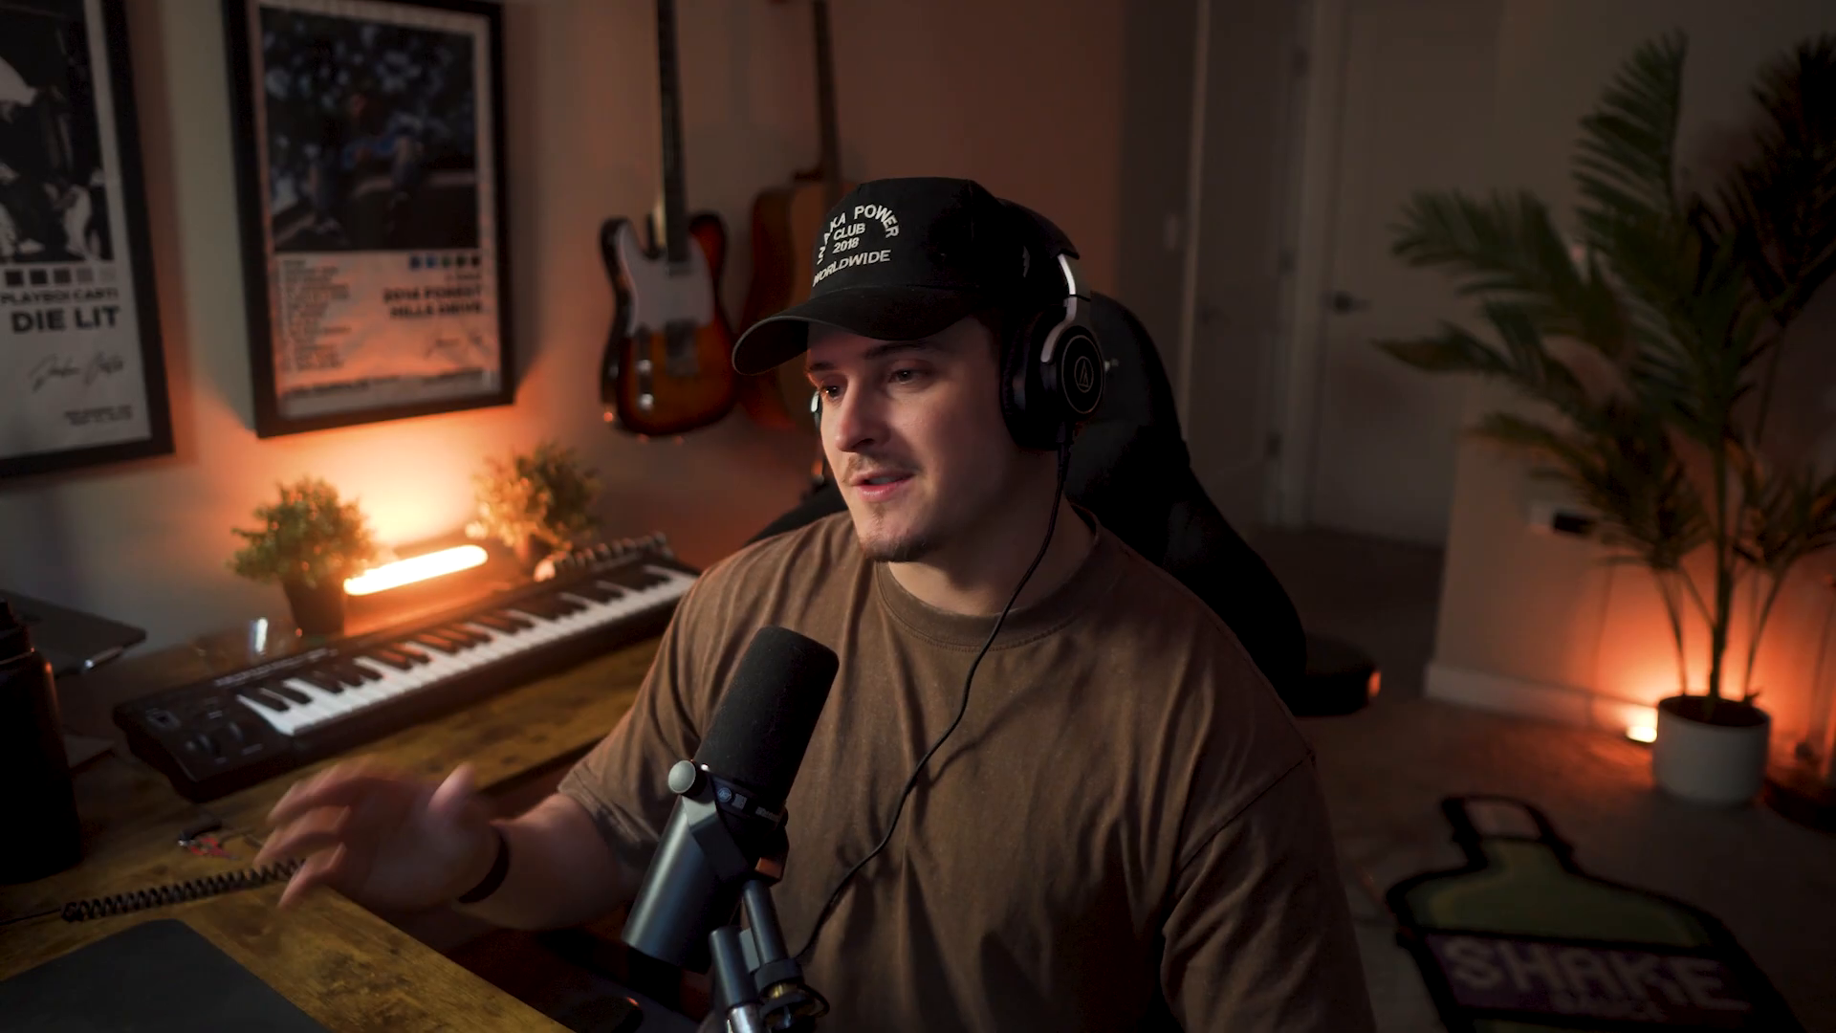